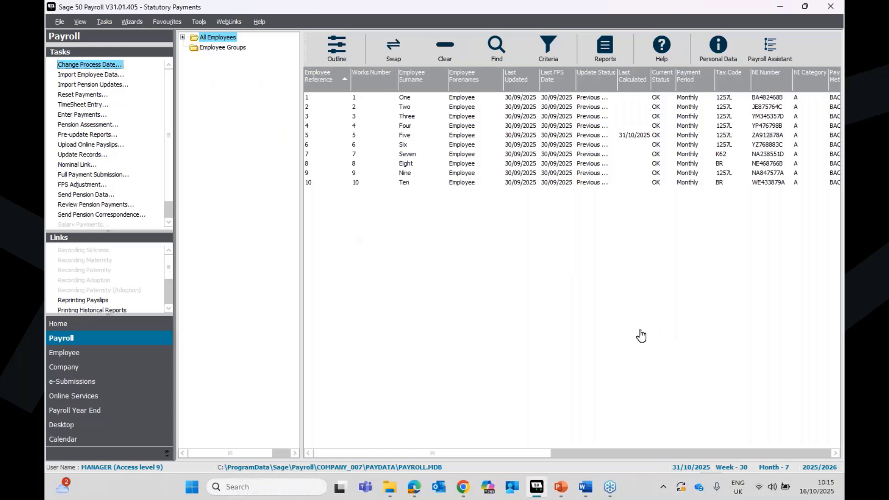
Step: Switch to the Shared Parental Leave forms document in Word and view the first-page table of which forms to complete
{"action": "left_click", "coordinate": [585, 489]}
{"action": "scroll", "coordinate": [559, 410], "scroll_direction": "up", "scroll_amount": 4}
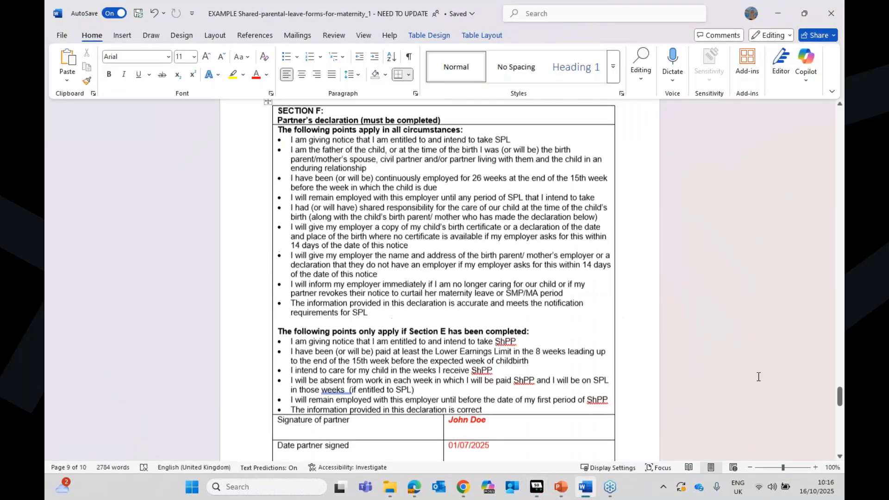
{"action": "left_click_drag", "start_coordinate": [839, 400], "coordinate": [829, 120]}
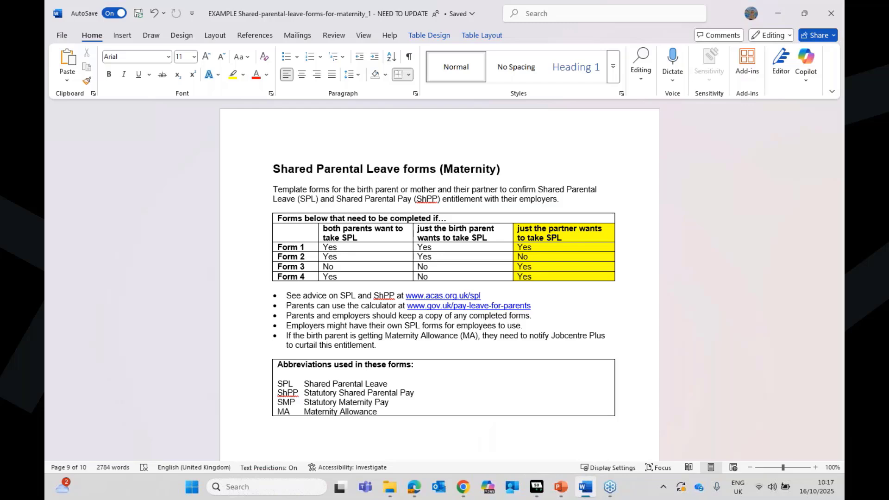
Step: Review Form 1 on curtailing maternity leave and pay, checking the birth dates, leave and SMP periods, weeks taken and signature section
{"action": "scroll", "coordinate": [658, 304], "scroll_direction": "down", "scroll_amount": 5}
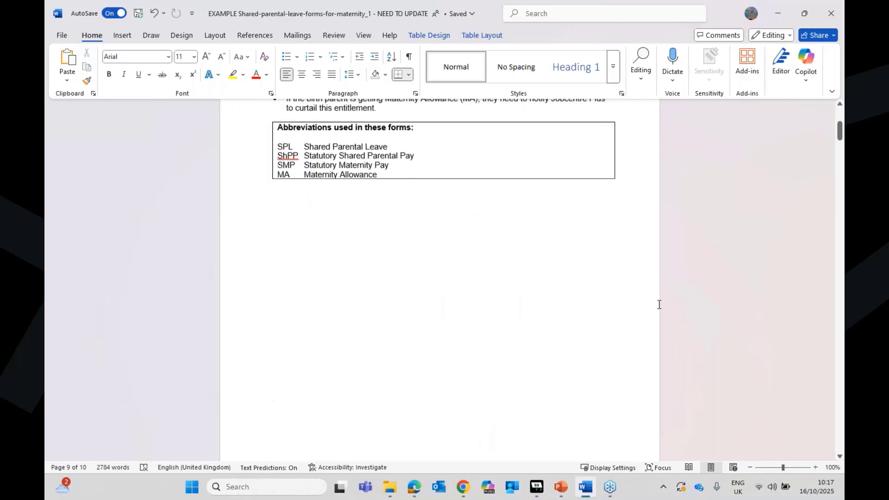
{"action": "scroll", "coordinate": [659, 304], "scroll_direction": "down", "scroll_amount": 8}
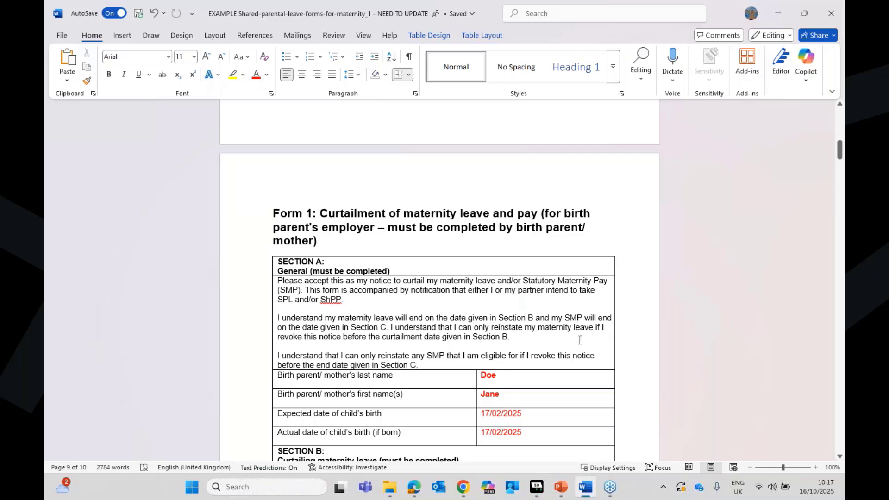
{"action": "scroll", "coordinate": [584, 345], "scroll_direction": "down", "scroll_amount": 3}
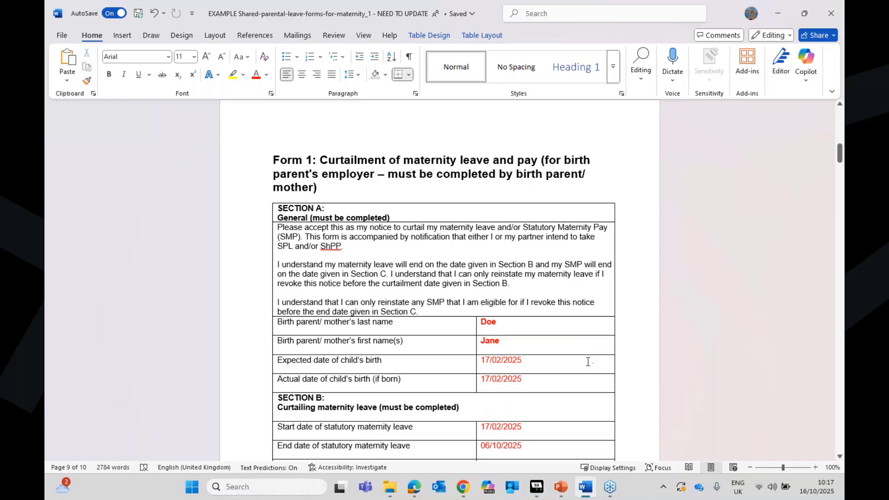
{"action": "scroll", "coordinate": [586, 363], "scroll_direction": "down", "scroll_amount": 2}
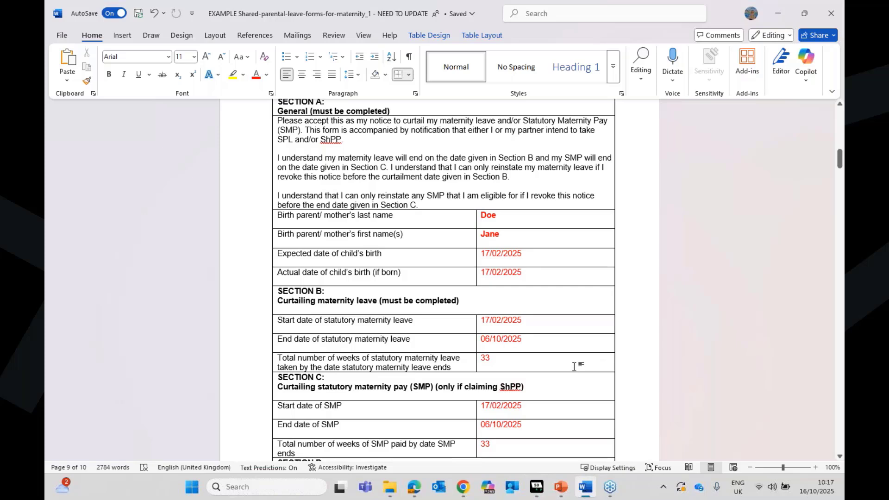
{"action": "left_click_drag", "start_coordinate": [574, 366], "coordinate": [478, 360]}
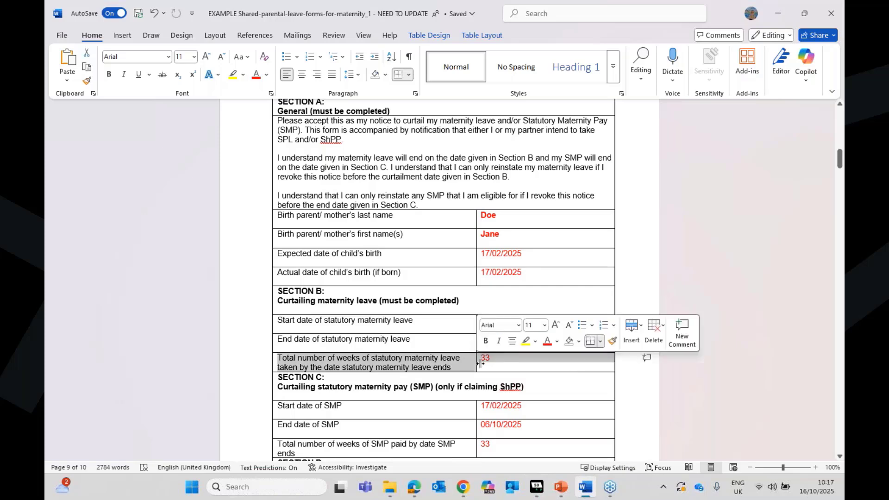
{"action": "left_click", "coordinate": [518, 363]}
{"action": "scroll", "coordinate": [519, 364], "scroll_direction": "down", "scroll_amount": 1}
{"action": "scroll", "coordinate": [519, 363], "scroll_direction": "down", "scroll_amount": 3}
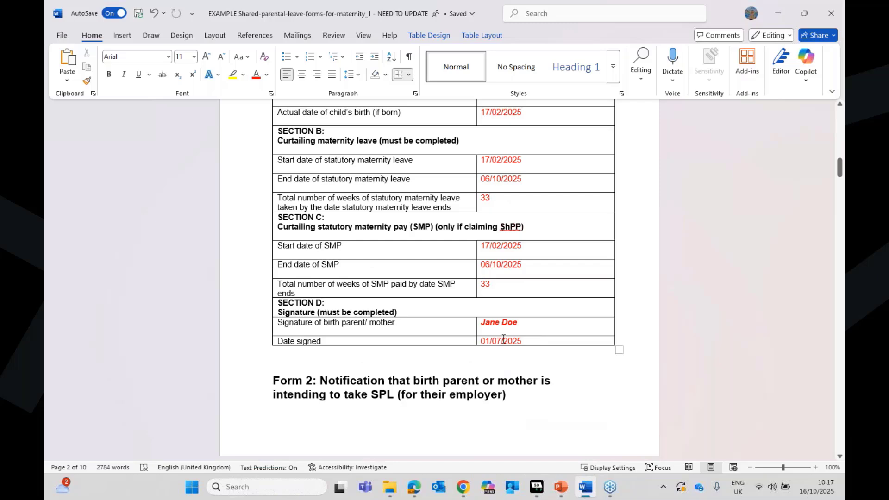
{"action": "scroll", "coordinate": [516, 385], "scroll_direction": "up", "scroll_amount": 4}
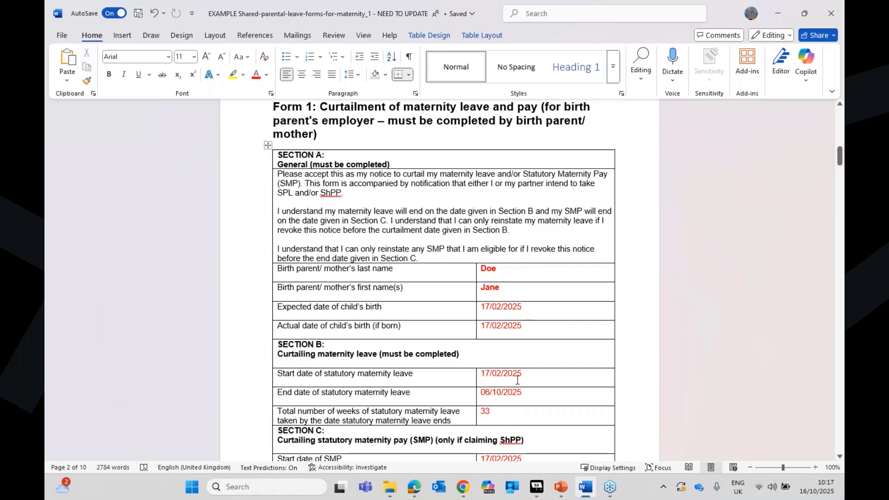
{"action": "scroll", "coordinate": [517, 379], "scroll_direction": "down", "scroll_amount": 3}
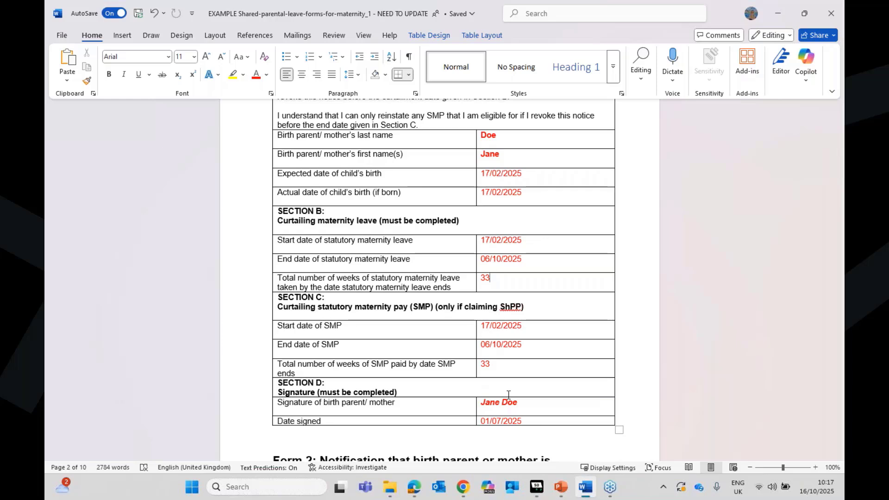
Step: Skim the blank Form 2, the birth parent's notification of intending to take SPL, through to the partner's declaration
{"action": "scroll", "coordinate": [508, 394], "scroll_direction": "down", "scroll_amount": 8}
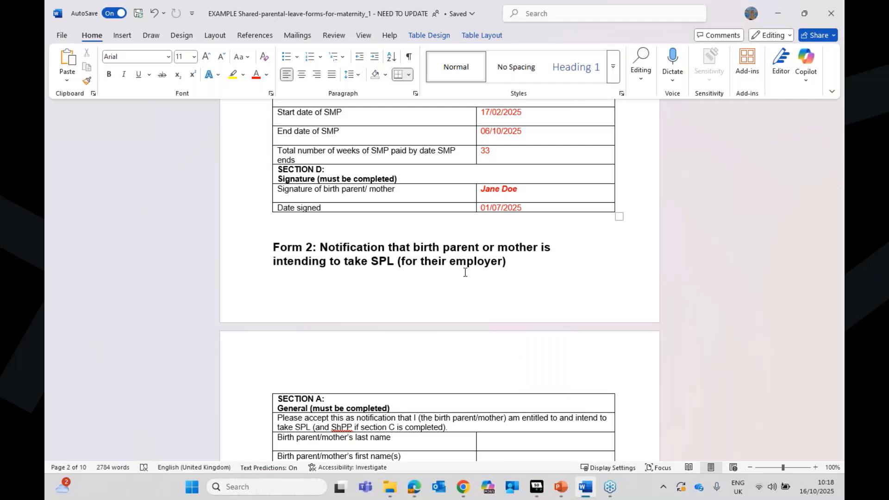
{"action": "scroll", "coordinate": [465, 274], "scroll_direction": "down", "scroll_amount": 15}
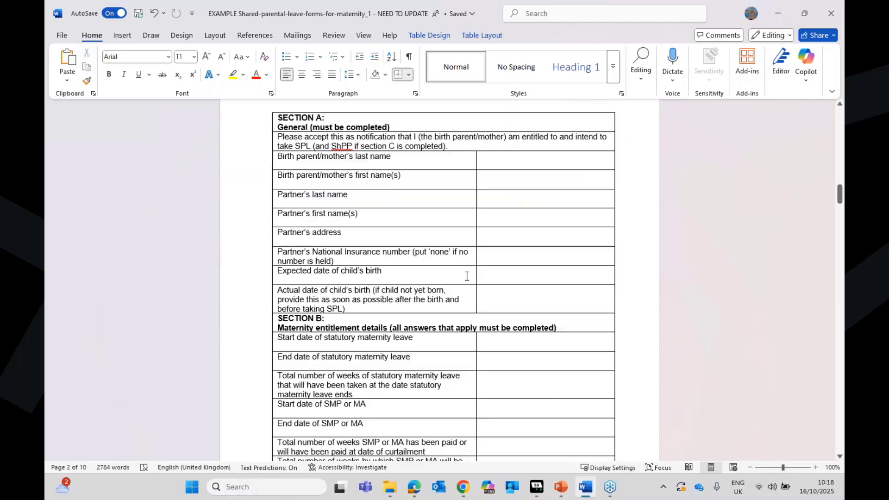
{"action": "scroll", "coordinate": [462, 276], "scroll_direction": "down", "scroll_amount": 10}
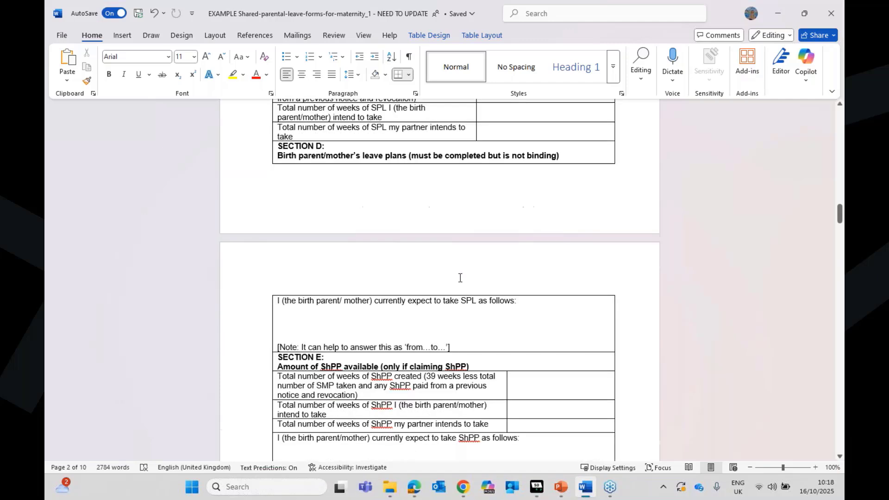
{"action": "scroll", "coordinate": [459, 278], "scroll_direction": "down", "scroll_amount": 6}
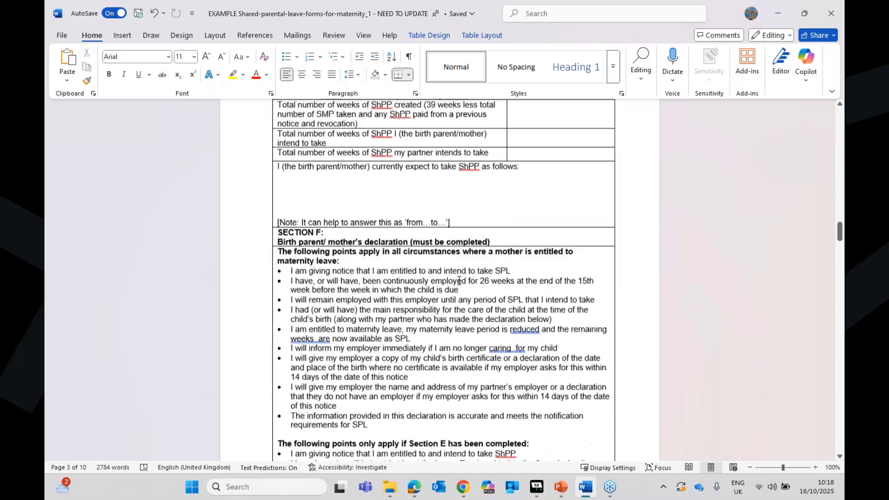
{"action": "scroll", "coordinate": [458, 280], "scroll_direction": "down", "scroll_amount": 20}
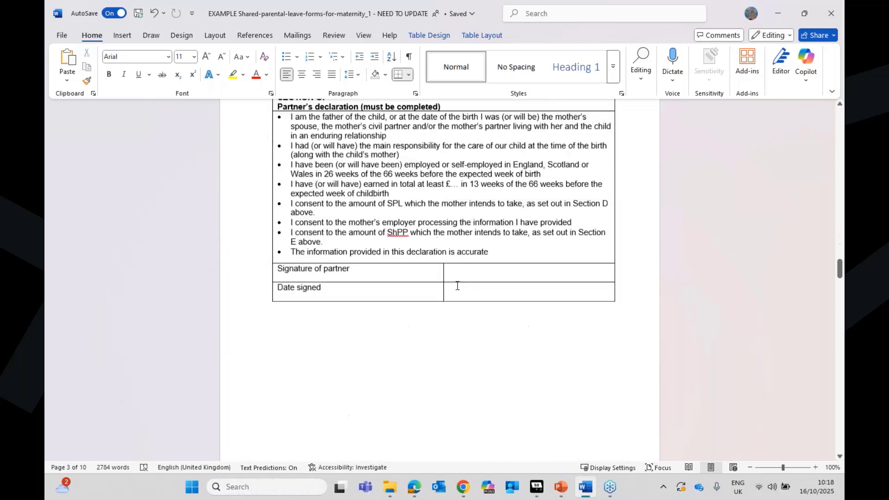
Step: Review Form 3, the notice that only the partner is taking SPL, including its confirmation and signature sections
{"action": "scroll", "coordinate": [457, 289], "scroll_direction": "down", "scroll_amount": 3}
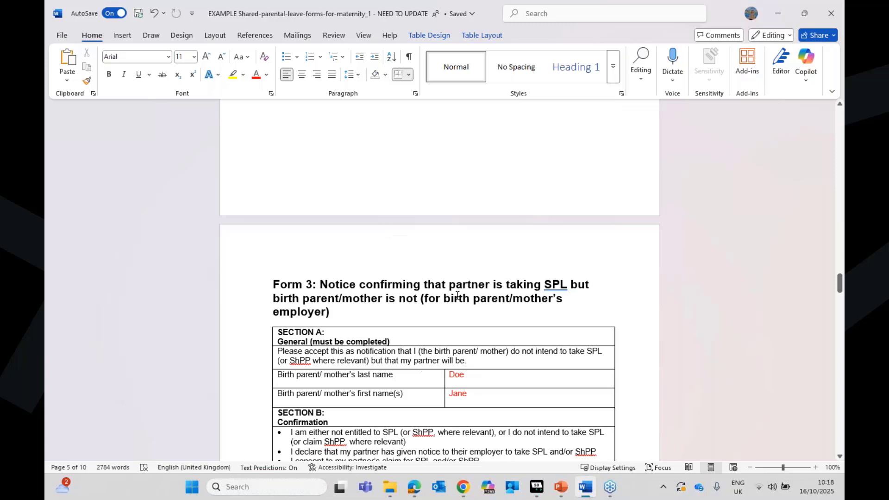
{"action": "scroll", "coordinate": [456, 293], "scroll_direction": "down", "scroll_amount": 1}
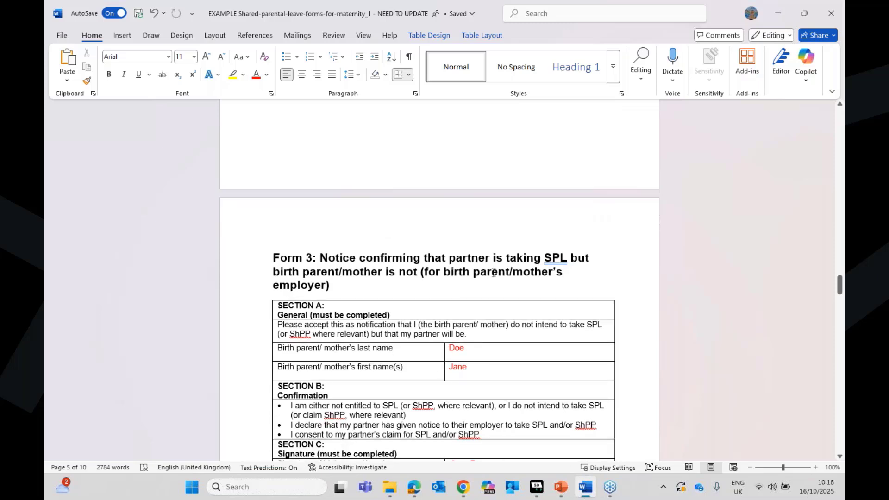
{"action": "scroll", "coordinate": [482, 320], "scroll_direction": "down", "scroll_amount": 3}
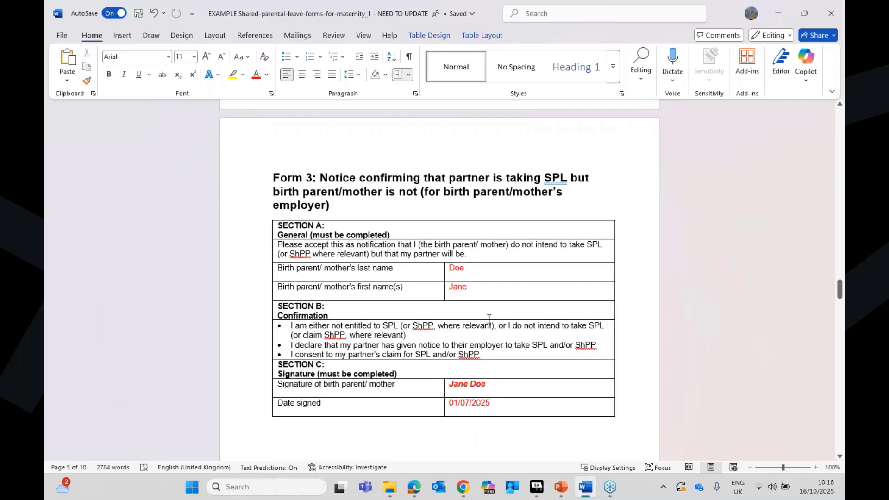
{"action": "scroll", "coordinate": [489, 319], "scroll_direction": "down", "scroll_amount": 2}
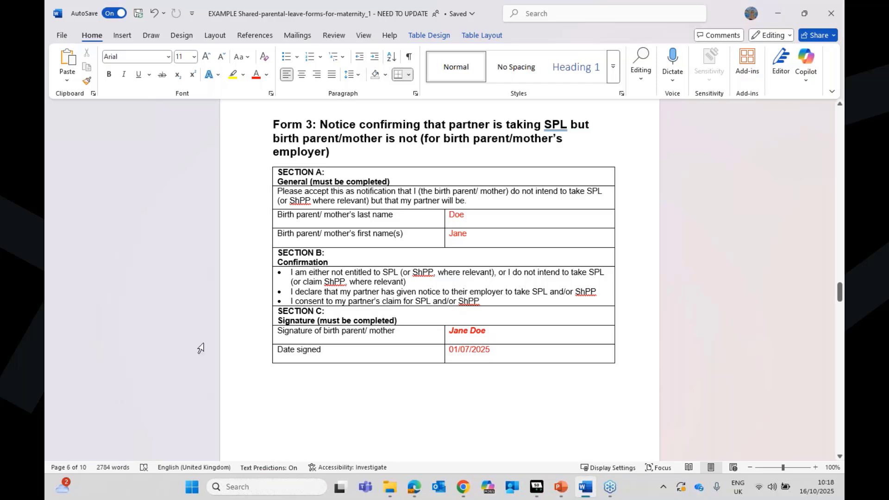
{"action": "scroll", "coordinate": [407, 313], "scroll_direction": "down", "scroll_amount": 4}
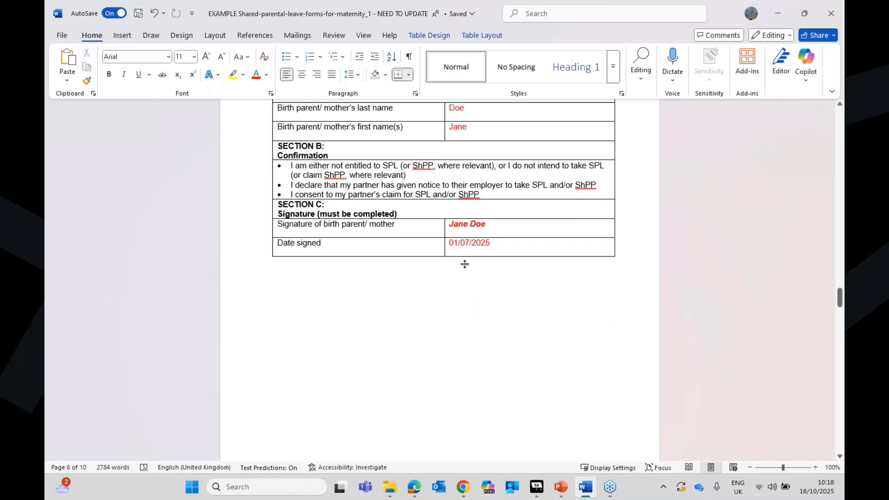
Step: Examine Section A of Form 4, the partner's notification to their employer, with the parents' details and child's birth dates
{"action": "scroll", "coordinate": [461, 261], "scroll_direction": "down", "scroll_amount": 3}
{"action": "scroll", "coordinate": [463, 269], "scroll_direction": "down", "scroll_amount": 5}
{"action": "scroll", "coordinate": [463, 273], "scroll_direction": "down", "scroll_amount": 3}
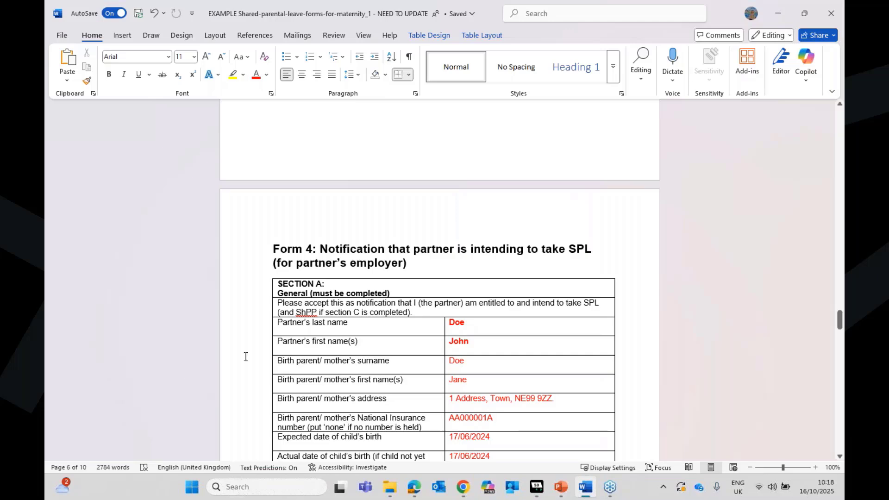
{"action": "scroll", "coordinate": [501, 291], "scroll_direction": "down", "scroll_amount": 3}
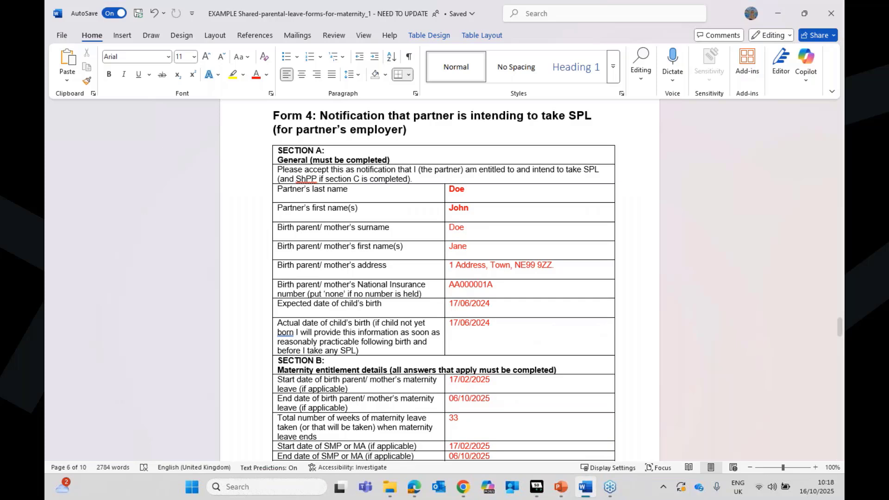
Step: Check the maternity leave start date, end date and total weeks taken in Section B of Form 4, selecting each entry
{"action": "scroll", "coordinate": [578, 287], "scroll_direction": "down", "scroll_amount": 3}
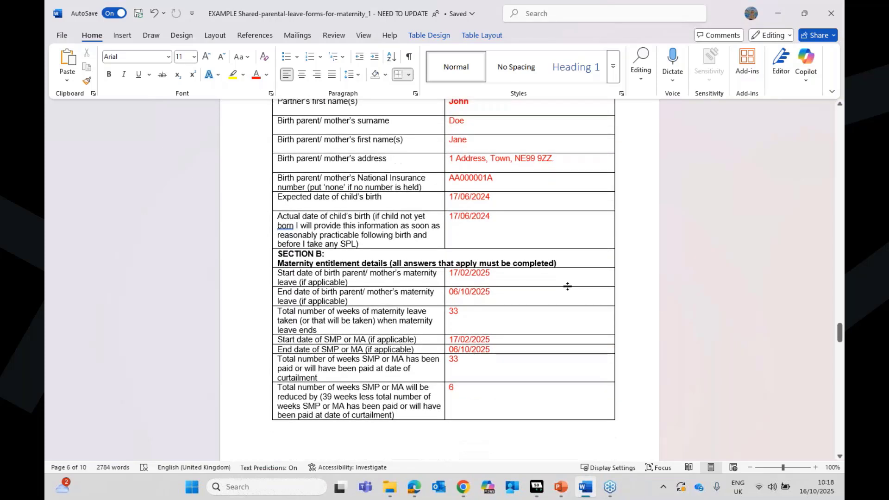
{"action": "left_click_drag", "start_coordinate": [491, 273], "coordinate": [449, 276]}
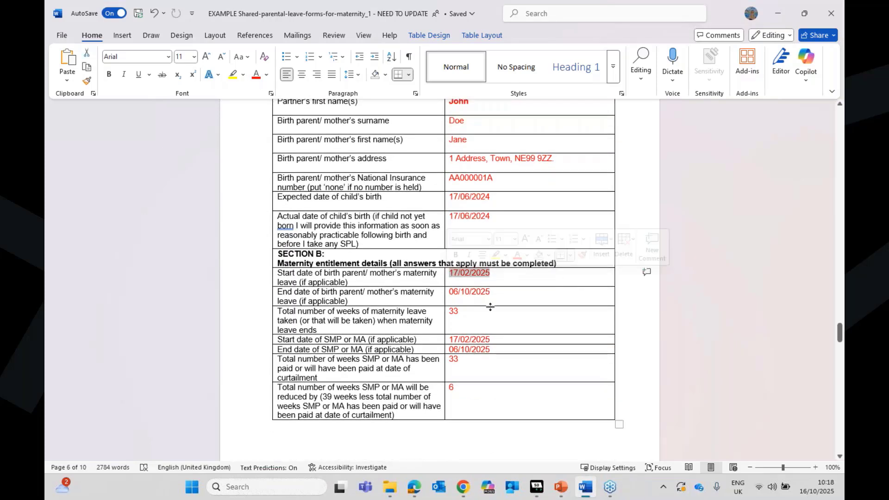
{"action": "scroll", "coordinate": [486, 306], "scroll_direction": "down", "scroll_amount": 2}
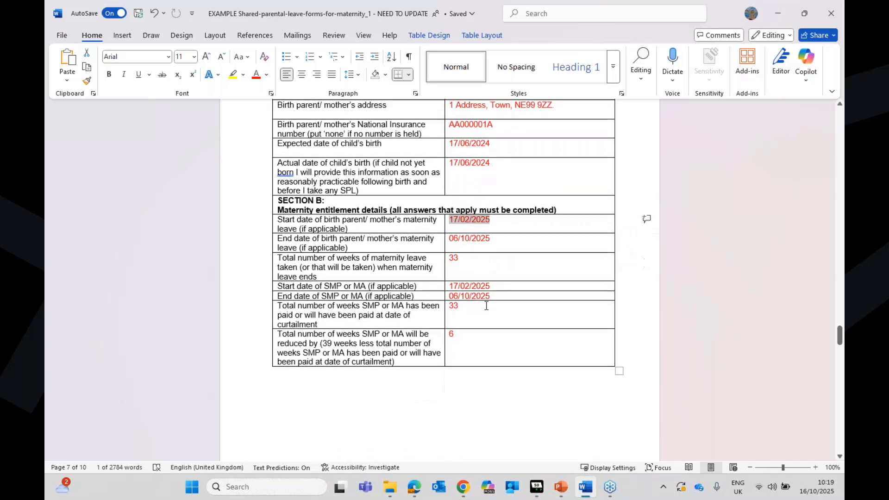
{"action": "left_click", "coordinate": [485, 241]}
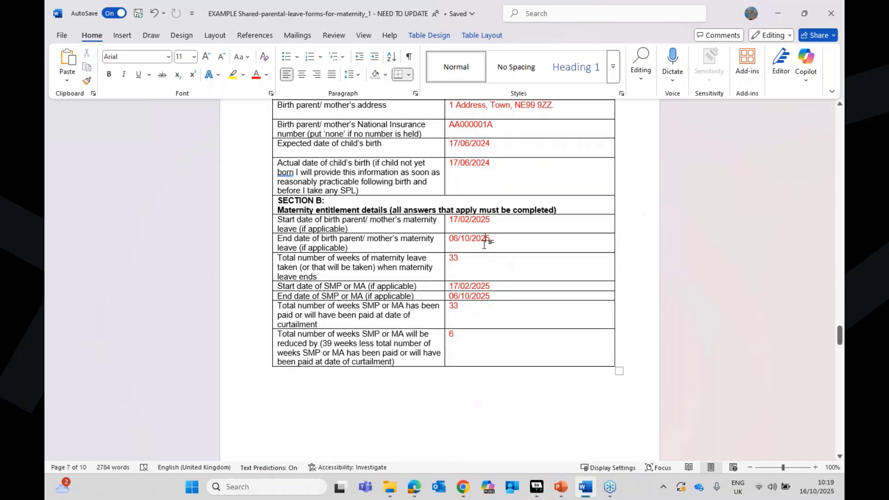
{"action": "left_click_drag", "start_coordinate": [485, 242], "coordinate": [407, 243]}
{"action": "scroll", "coordinate": [489, 271], "scroll_direction": "down", "scroll_amount": 2}
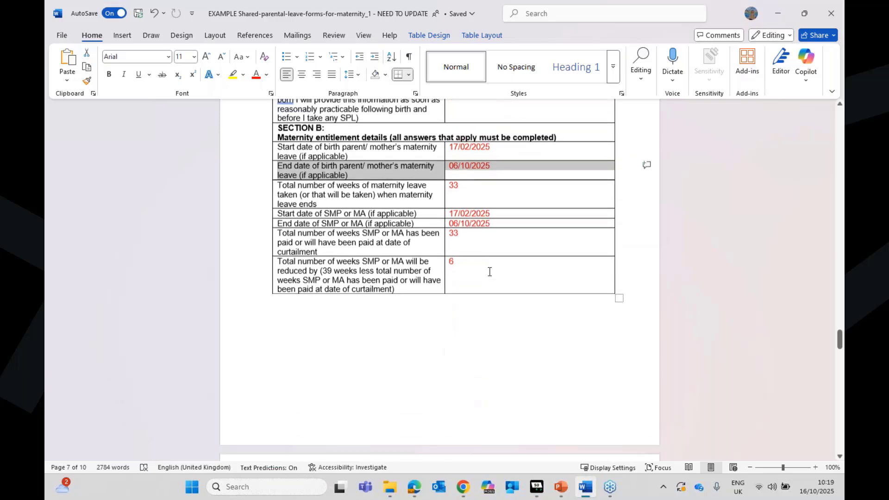
{"action": "left_click", "coordinate": [392, 180]}
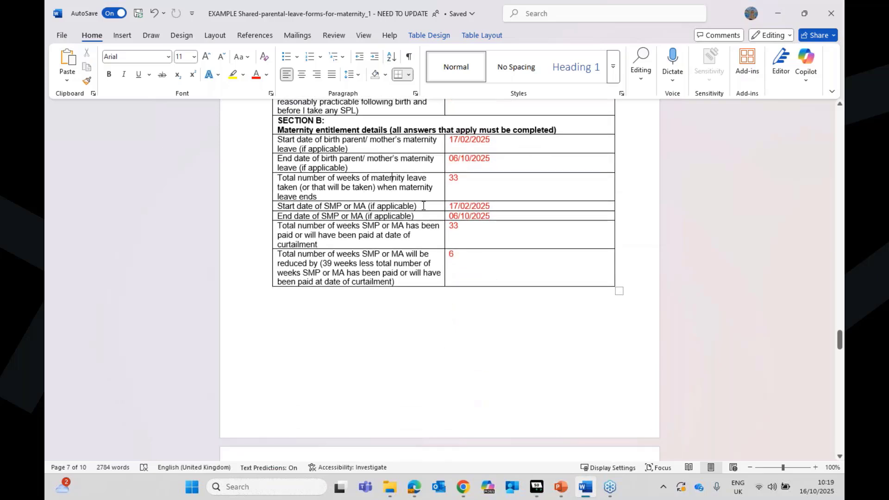
{"action": "double_click", "coordinate": [455, 179]}
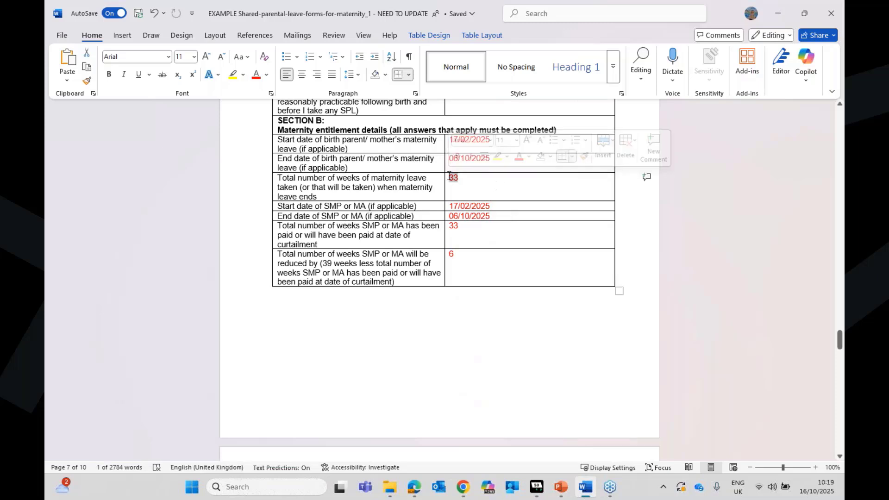
{"action": "left_click", "coordinate": [477, 193]}
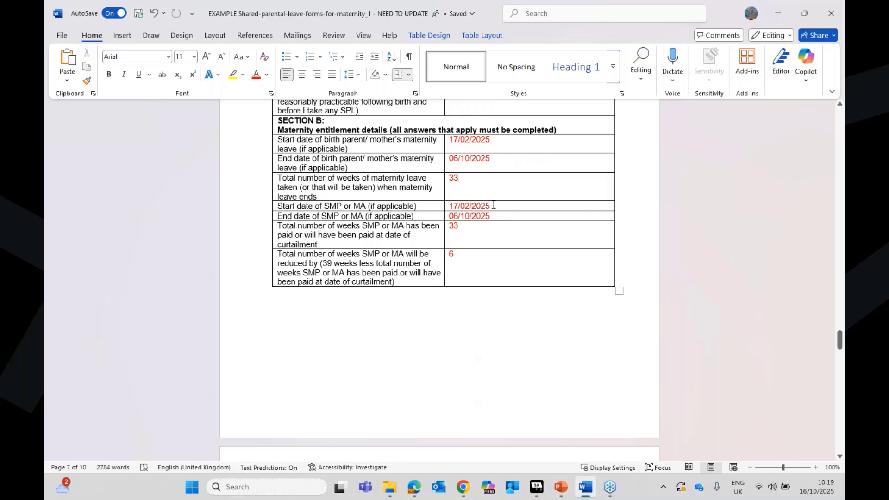
Step: Check the SMP or MA dates, weeks paid and weeks reduced in Section B of Form 4, selecting the entries
{"action": "triple_click", "coordinate": [493, 204]}
{"action": "left_click", "coordinate": [493, 206]}
{"action": "left_click_drag", "start_coordinate": [487, 217], "coordinate": [450, 217]}
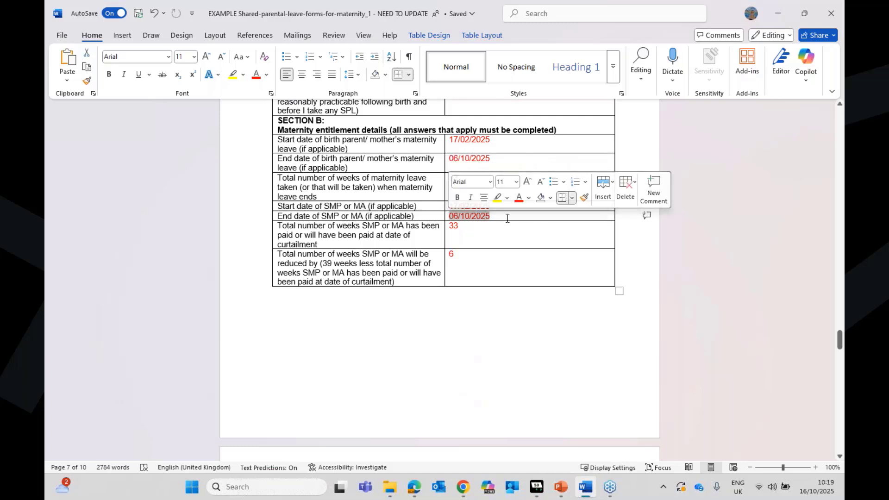
{"action": "left_click", "coordinate": [505, 221]}
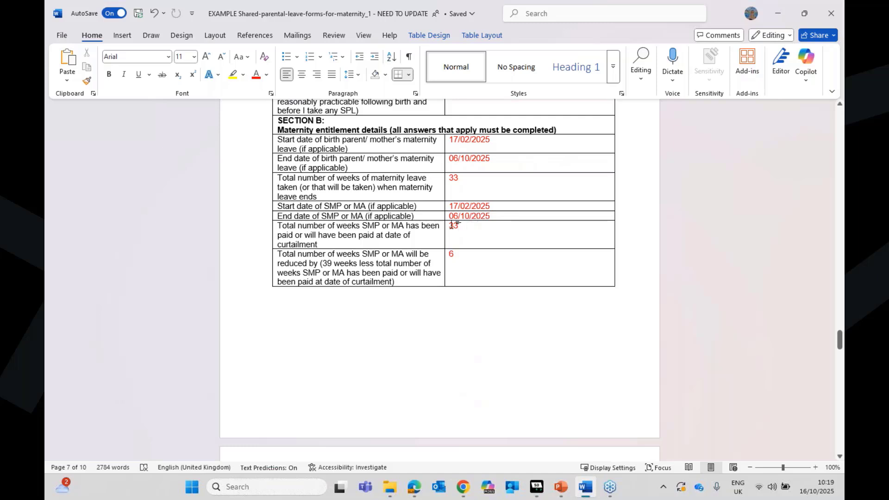
{"action": "triple_click", "coordinate": [475, 245]}
{"action": "left_click", "coordinate": [495, 243]}
{"action": "triple_click", "coordinate": [458, 227]}
{"action": "left_click", "coordinate": [464, 267]}
{"action": "double_click", "coordinate": [451, 255]}
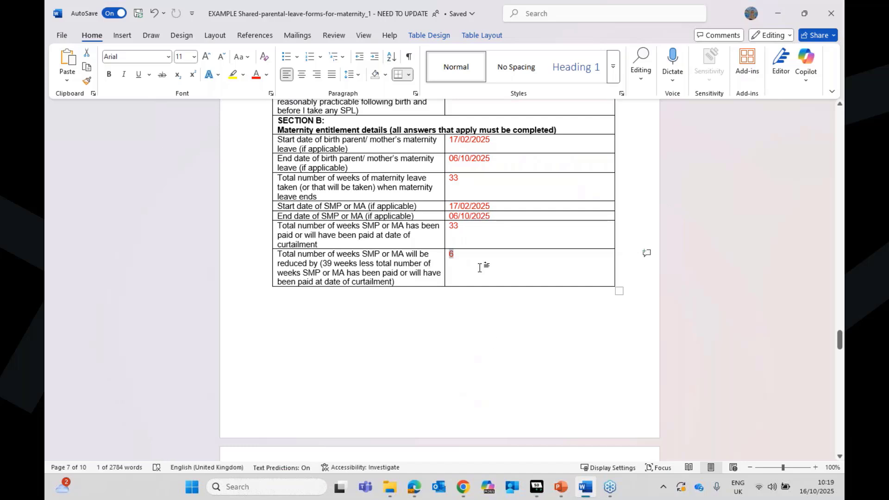
Step: Check Section C of Form 4 for the total weeks of SPL created and the weeks each parent intends to take
{"action": "scroll", "coordinate": [493, 279], "scroll_direction": "down", "scroll_amount": 1}
{"action": "scroll", "coordinate": [493, 278], "scroll_direction": "down", "scroll_amount": 1}
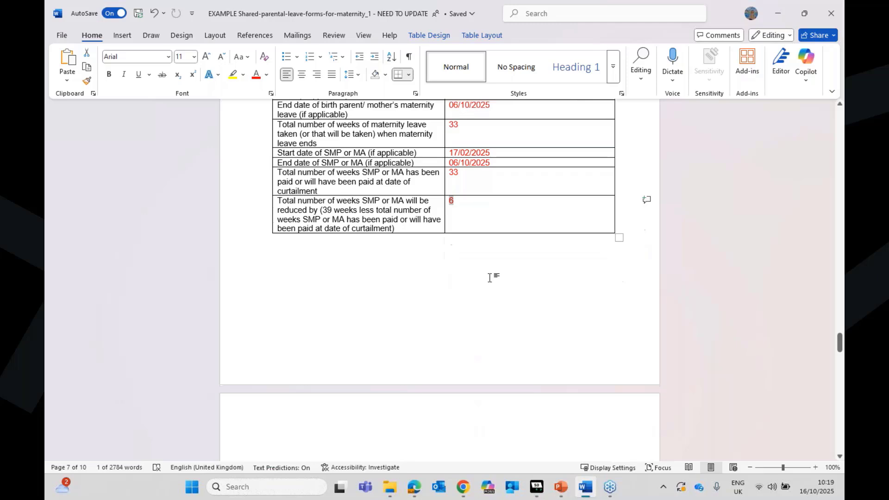
{"action": "scroll", "coordinate": [489, 278], "scroll_direction": "down", "scroll_amount": 7}
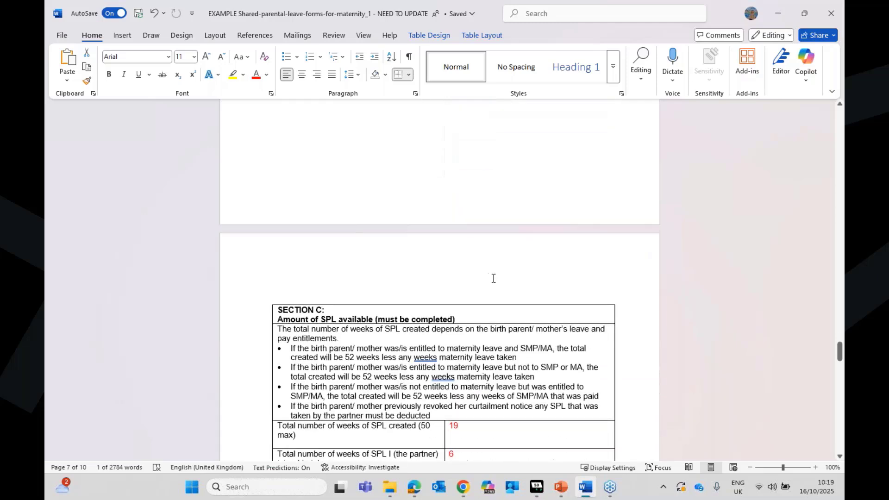
{"action": "scroll", "coordinate": [489, 291], "scroll_direction": "down", "scroll_amount": 1}
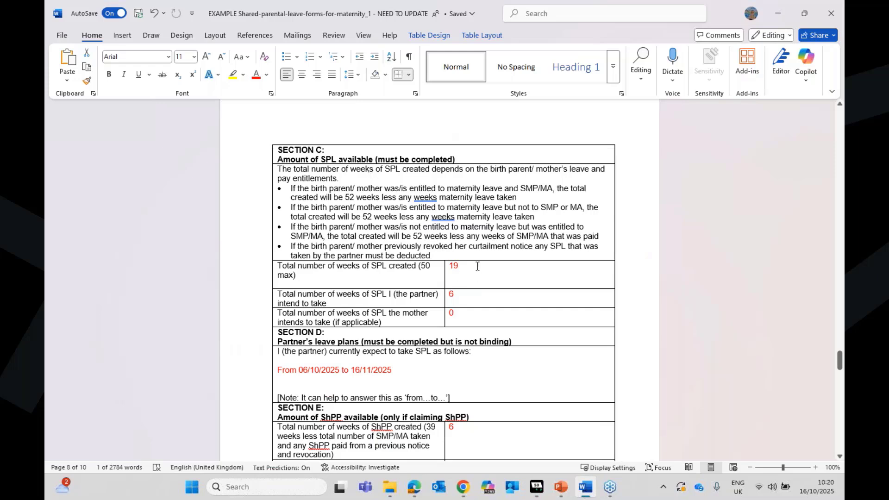
{"action": "left_click_drag", "start_coordinate": [459, 267], "coordinate": [444, 267]}
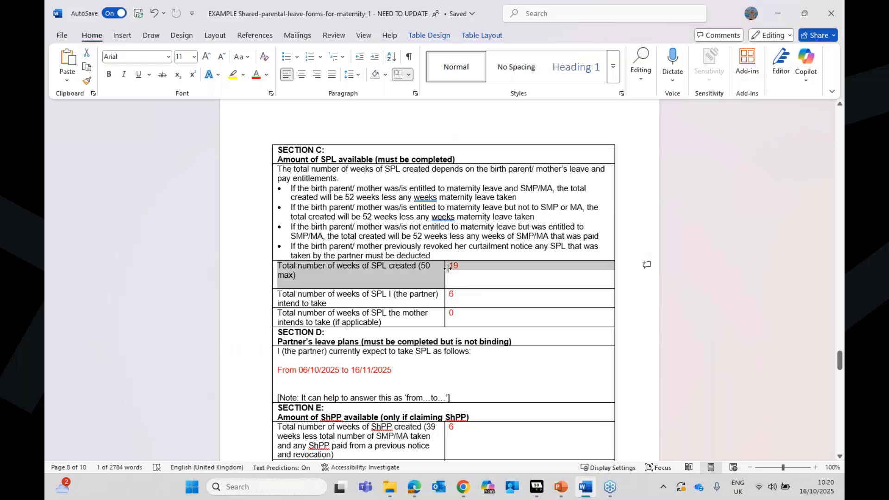
{"action": "left_click", "coordinate": [470, 293]}
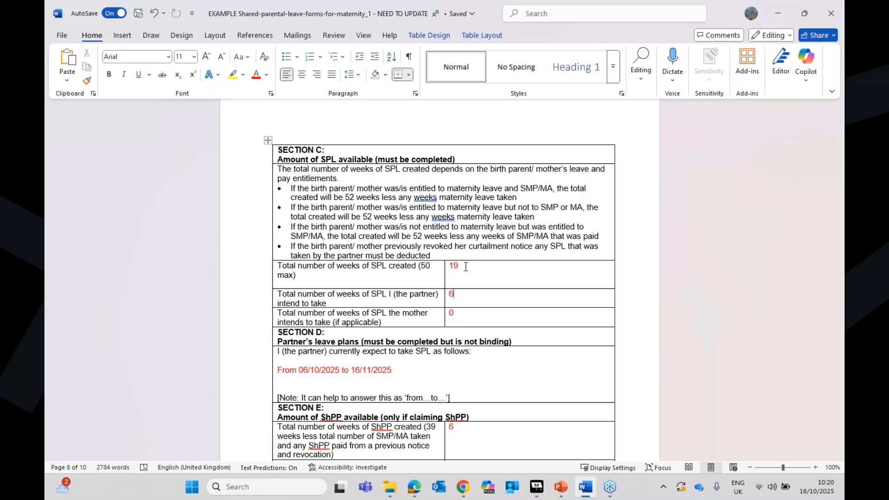
{"action": "double_click", "coordinate": [450, 294]}
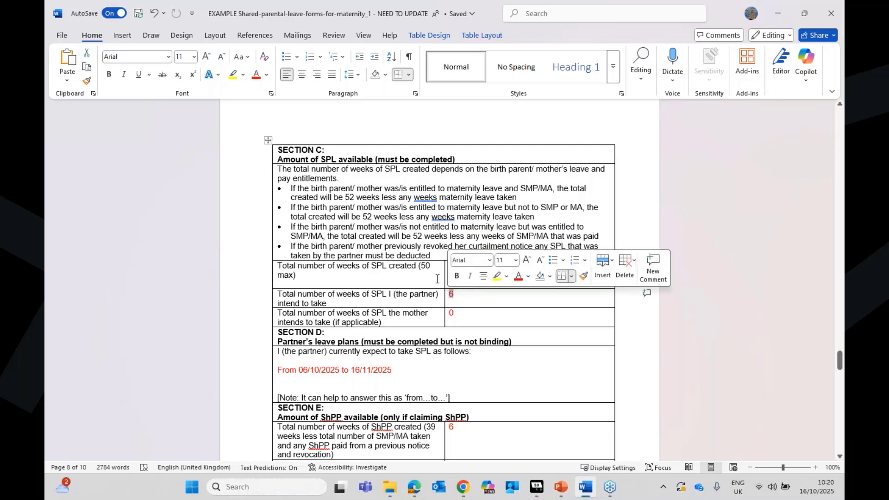
{"action": "left_click", "coordinate": [437, 279]}
{"action": "double_click", "coordinate": [454, 266]}
{"action": "left_click", "coordinate": [453, 266]}
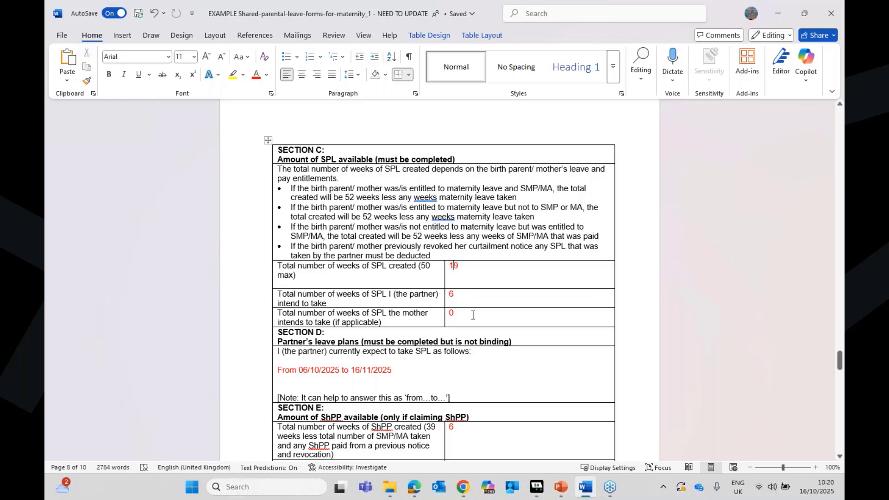
Step: Check the ShPP weeks in Section E and the partner's planned leave dates in Section D of Form 4, selecting the entries
{"action": "scroll", "coordinate": [472, 318], "scroll_direction": "down", "scroll_amount": 5}
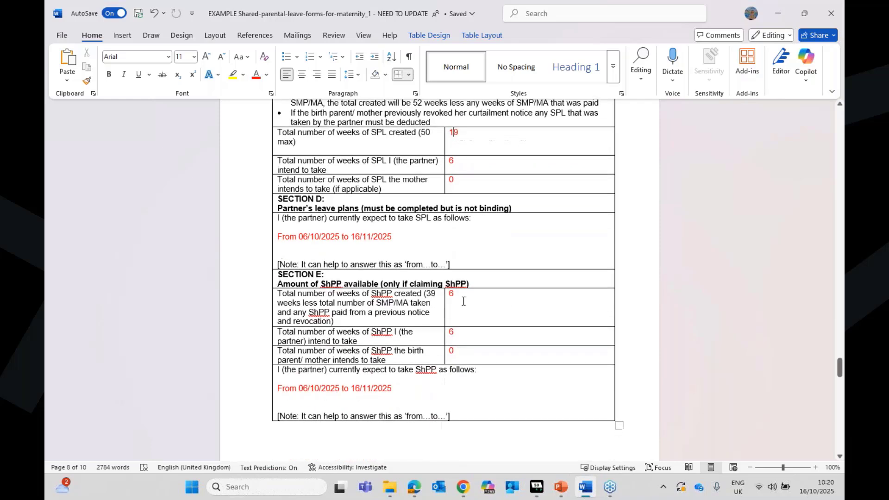
{"action": "left_click_drag", "start_coordinate": [456, 294], "coordinate": [442, 312]}
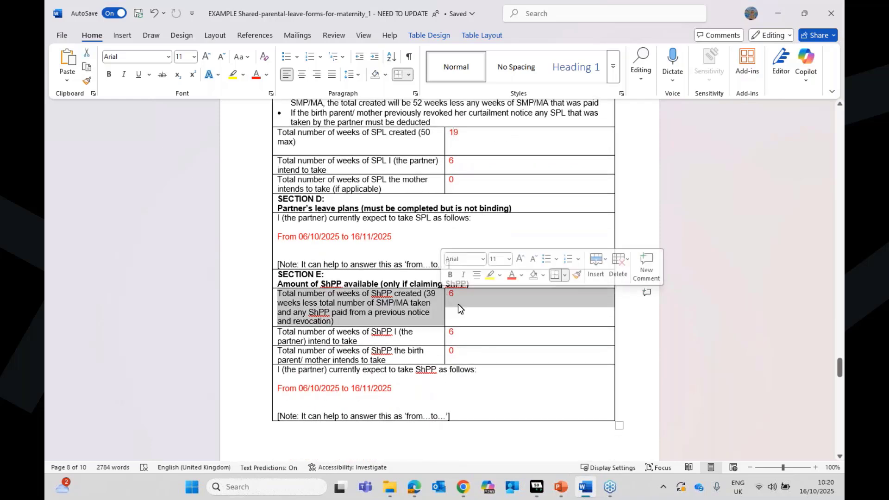
{"action": "left_click", "coordinate": [457, 304]}
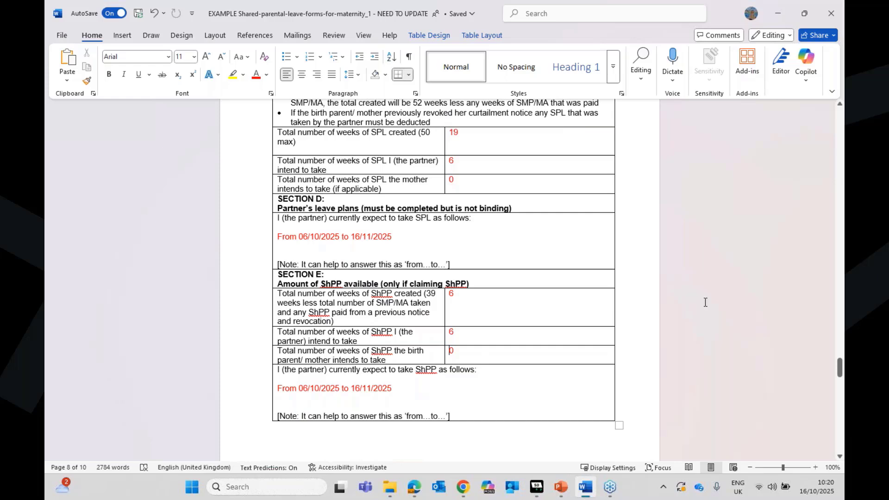
{"action": "left_click", "coordinate": [396, 235]}
{"action": "left_click_drag", "start_coordinate": [383, 233], "coordinate": [277, 236]}
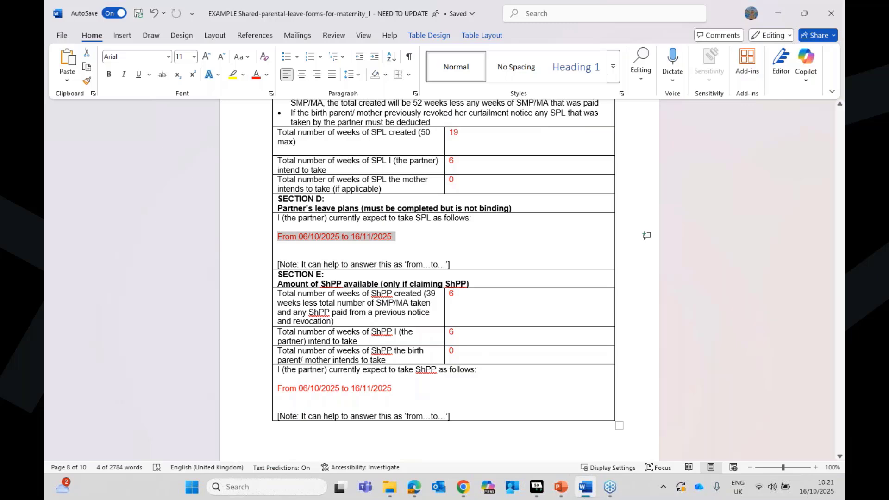
Step: Review the partner's declaration in Section F of Form 4, including the ShPP points, signature and date signed
{"action": "scroll", "coordinate": [307, 287], "scroll_direction": "down", "scroll_amount": 3}
{"action": "scroll", "coordinate": [307, 287], "scroll_direction": "down", "scroll_amount": 10}
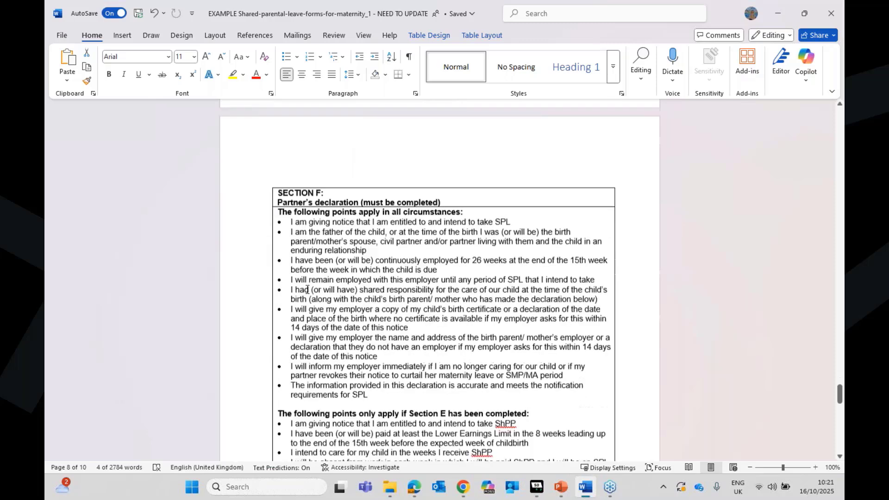
{"action": "scroll", "coordinate": [305, 289], "scroll_direction": "down", "scroll_amount": 1}
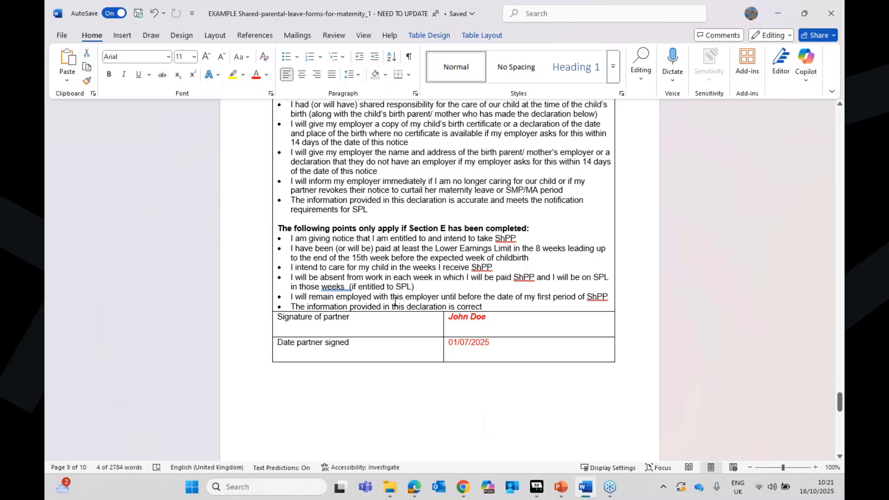
Step: Switch to Sage 50 Payroll and open the absence details in the record of employee 5
{"action": "double_click", "coordinate": [715, 2]}
{"action": "left_click_drag", "start_coordinate": [526, 77], "coordinate": [46, 86]}
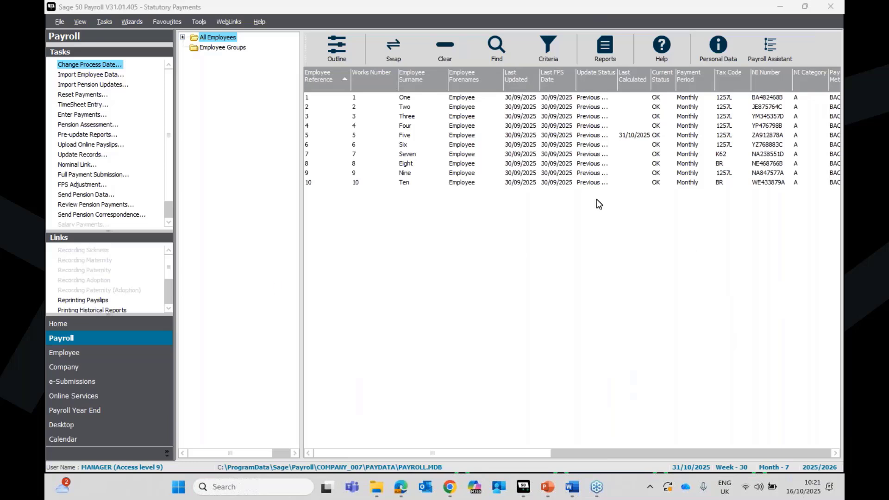
{"action": "left_click", "coordinate": [407, 135]}
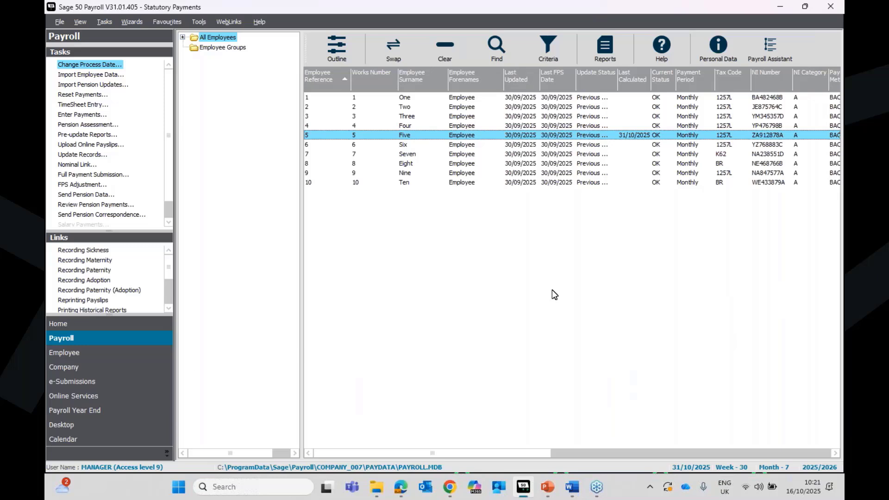
{"action": "left_click", "coordinate": [73, 362]}
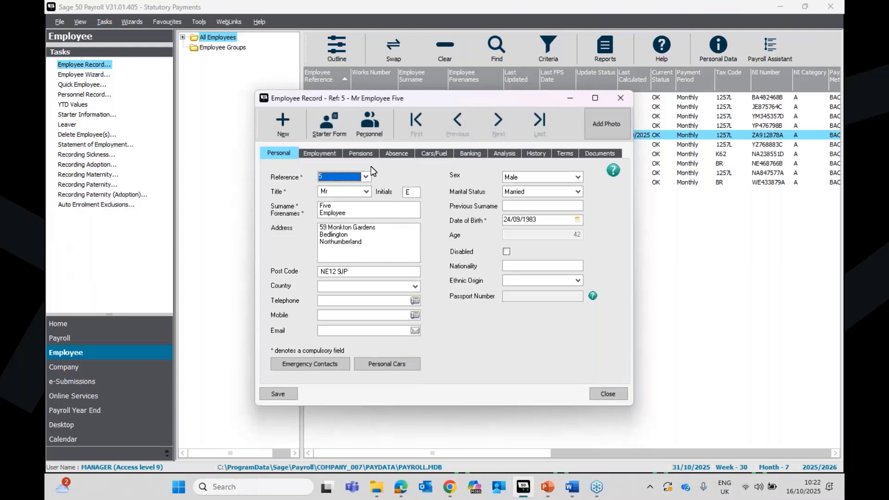
{"action": "left_click", "coordinate": [402, 159]}
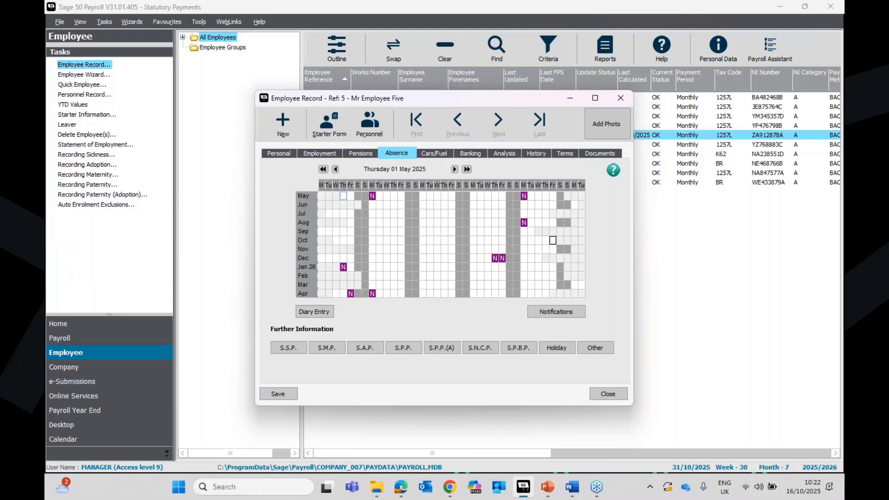
Step: Examine the employee's Statutory Sick Pay payment history and eight-week average earnings, and exit without making changes
{"action": "left_click", "coordinate": [288, 349]}
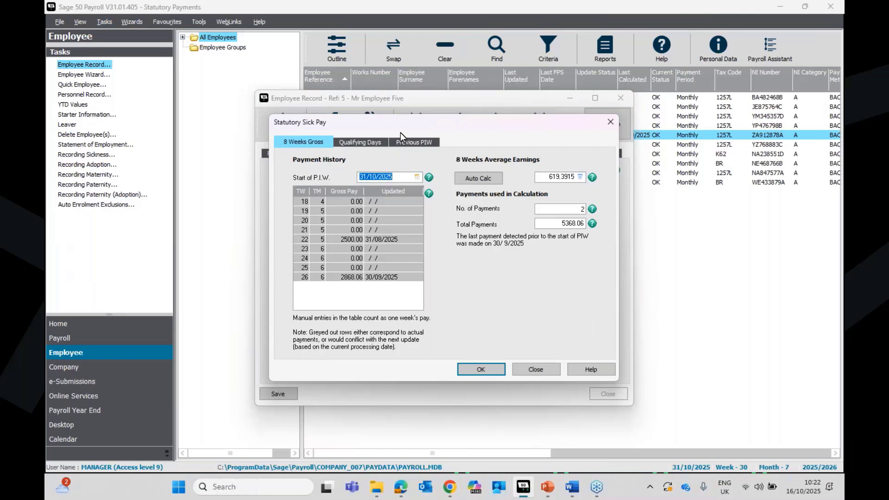
{"action": "left_click", "coordinate": [544, 370]}
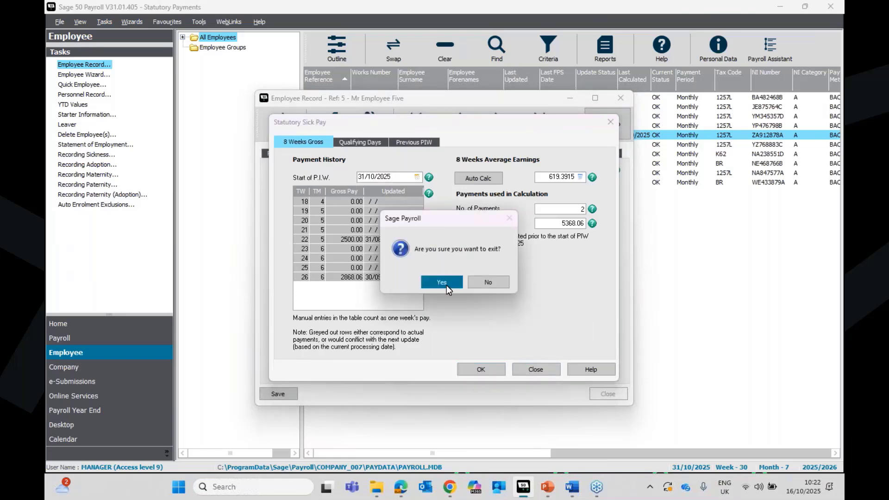
{"action": "left_click", "coordinate": [447, 285]}
Step: In the Shared Parental Pay details under the employee's Statutory Paternity Pay, set the weeks available and weeks being taken to 6
{"action": "left_click", "coordinate": [402, 347]}
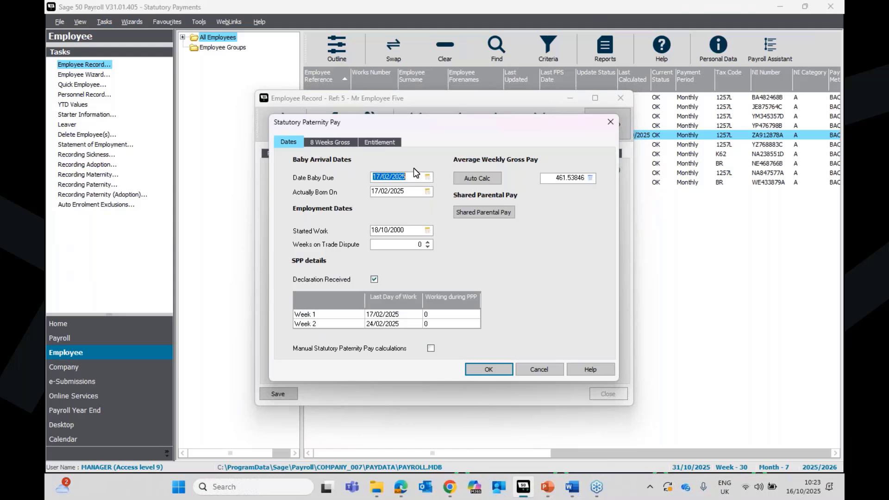
{"action": "left_click", "coordinate": [493, 216]}
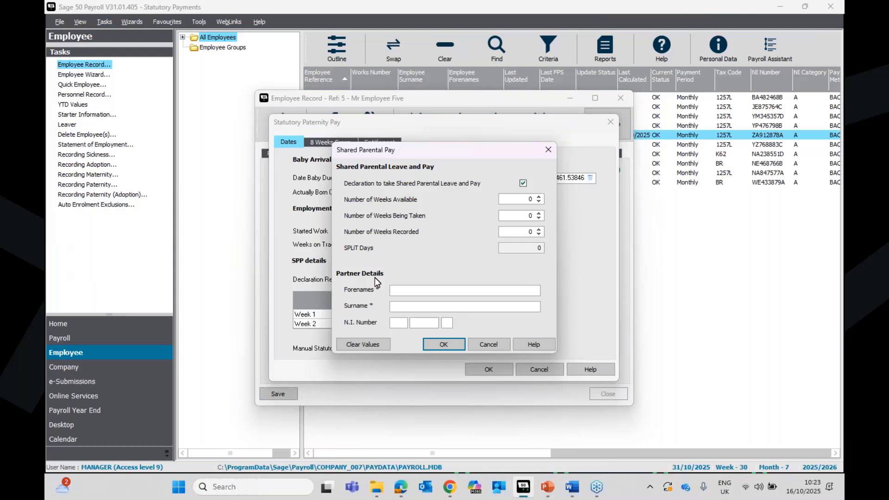
{"action": "left_click", "coordinate": [516, 199]}
{"action": "key", "text": "BackSpace"}
{"action": "type", "text": "6"}
{"action": "left_click", "coordinate": [530, 216]}
{"action": "type", "text": "6"}
Step: Enter the partner's forename, surname and N.I. number, confirm the Shared Parental Pay and paternity pay details, and close the employee record
{"action": "left_click", "coordinate": [425, 290]}
{"action": "type", "text": "JANE"}
{"action": "key", "text": "Tab"}
{"action": "type", "text": "DOE"}
{"action": "key", "text": "Tab"}
{"action": "type", "text": "PC123456C"}
{"action": "left_click", "coordinate": [443, 344]}
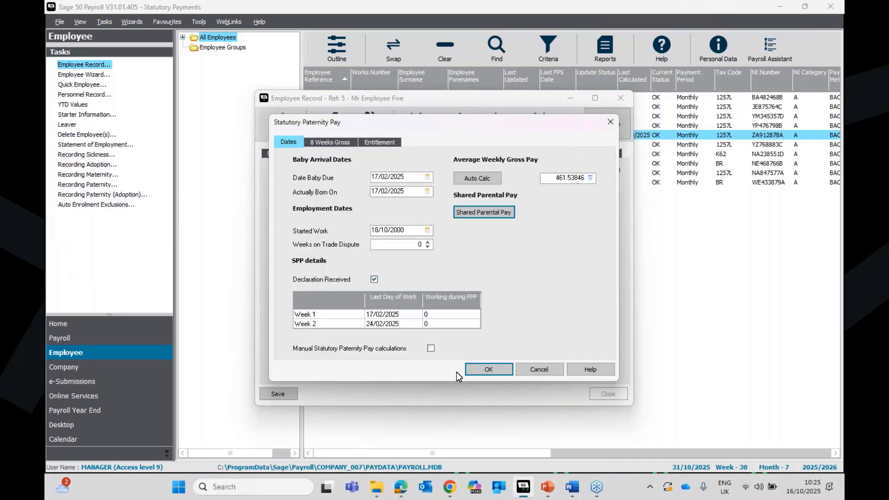
{"action": "left_click", "coordinate": [479, 370]}
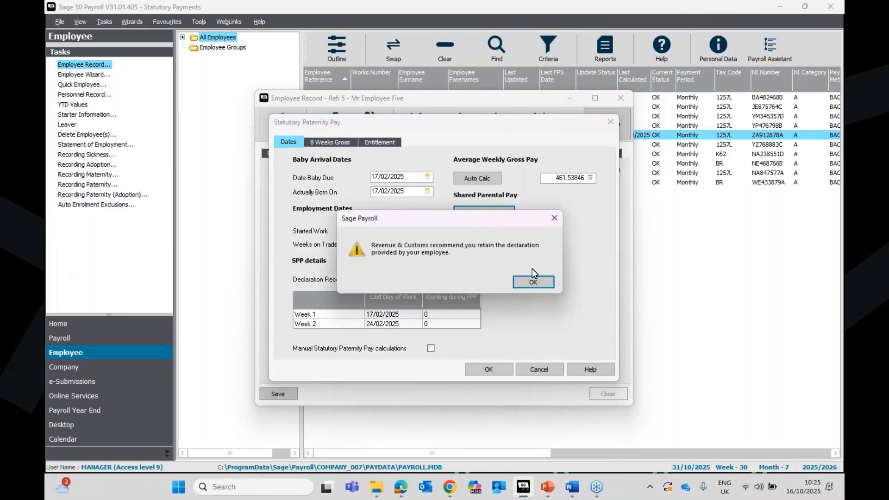
{"action": "left_click", "coordinate": [532, 281]}
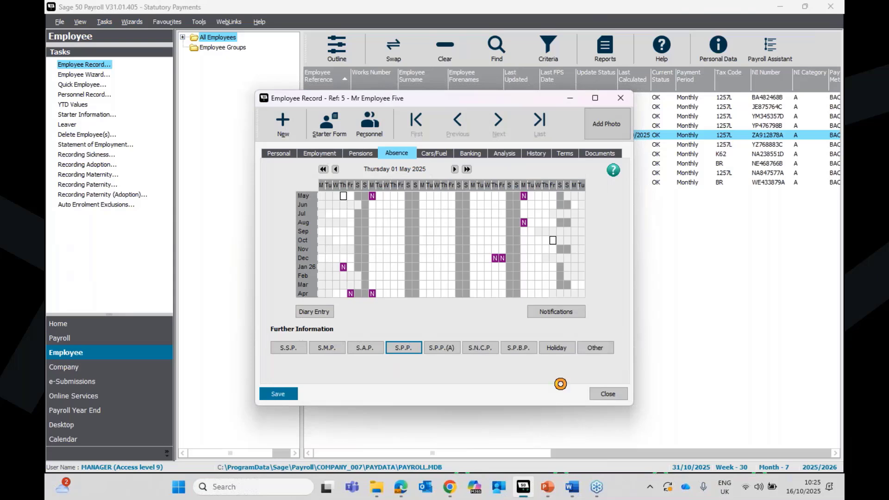
{"action": "left_click", "coordinate": [606, 394]}
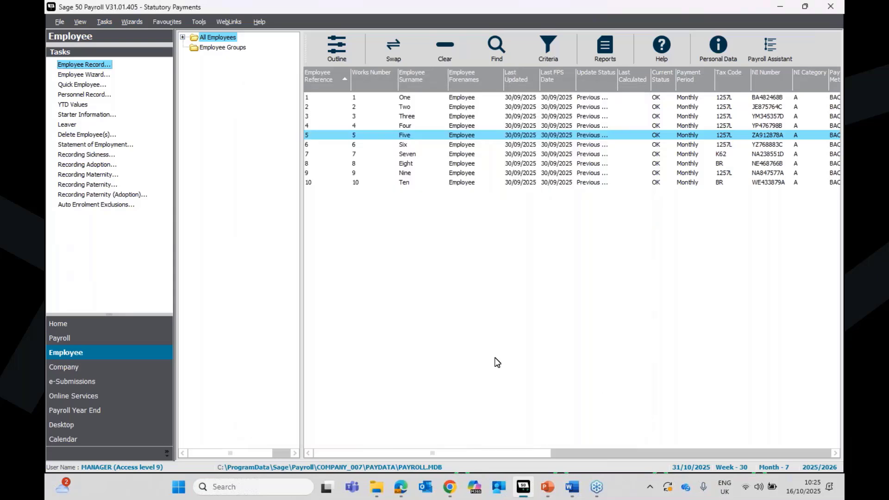
Step: Open payment entry for employee 5 and display the SSP/Parental Leave calendar
{"action": "left_click", "coordinate": [126, 343]}
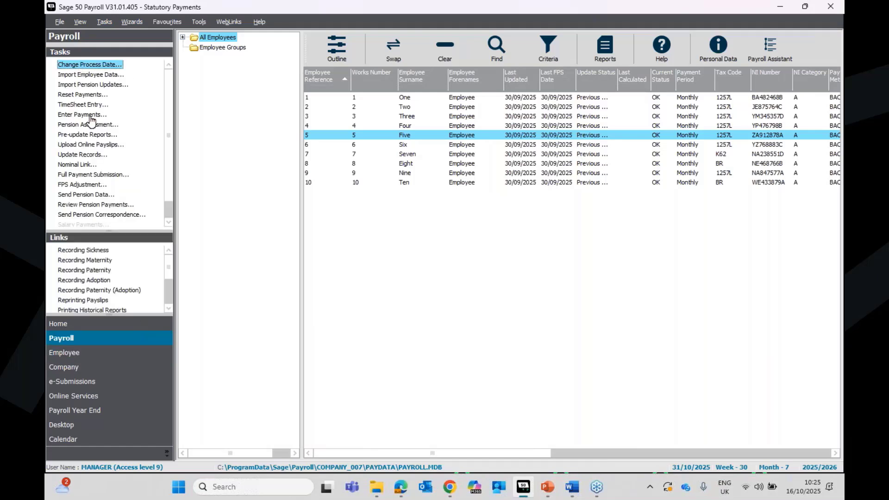
{"action": "left_click", "coordinate": [90, 116]}
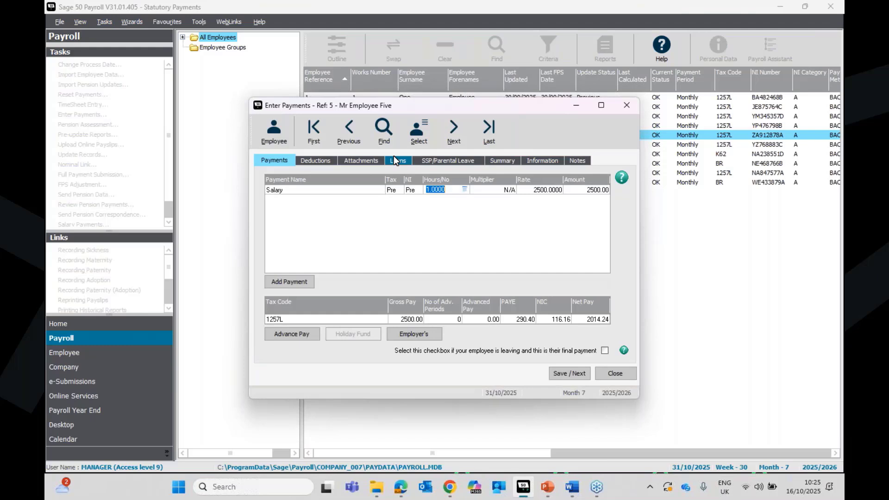
{"action": "left_click", "coordinate": [418, 161]}
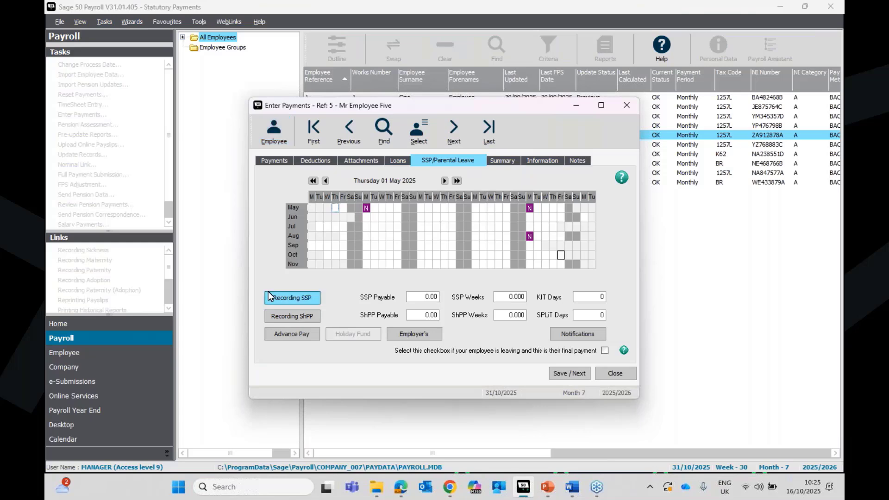
Step: Record a Shared Parental absence from 06/10/2025 to 16/11/2025 for ShPP
{"action": "left_click", "coordinate": [293, 317]}
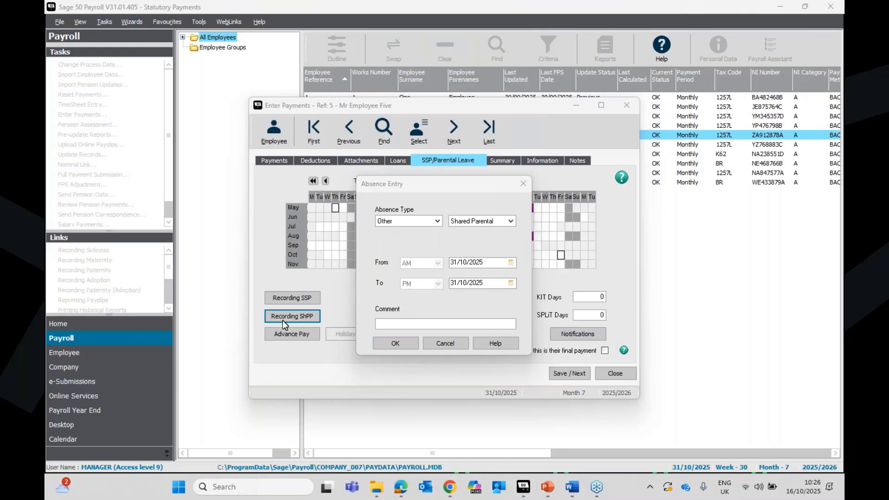
{"action": "left_click", "coordinate": [457, 262]}
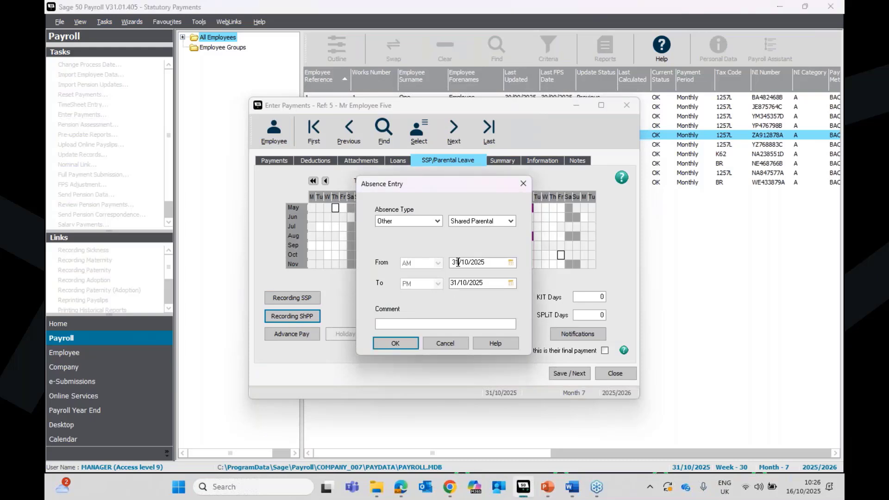
{"action": "key", "text": "BackSpace"}
{"action": "key", "text": "BackSpace"}
{"action": "type", "text": "06"}
{"action": "left_click", "coordinate": [459, 283]}
{"action": "left_click_drag", "start_coordinate": [459, 286], "coordinate": [441, 280]}
{"action": "type", "text": "1611"}
{"action": "left_click", "coordinate": [404, 344]}
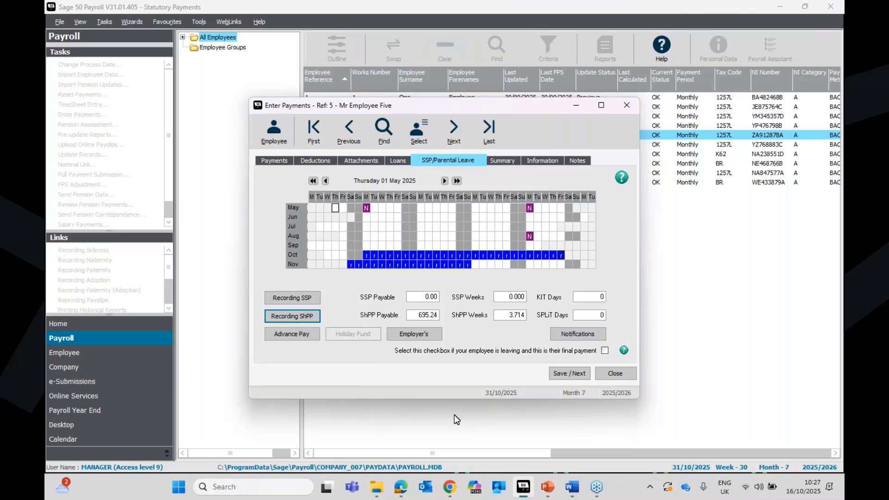
Step: Save the employee's payment with the ShPP and display the summary of payments and deductions
{"action": "left_click", "coordinate": [574, 376]}
{"action": "left_click", "coordinate": [500, 162]}
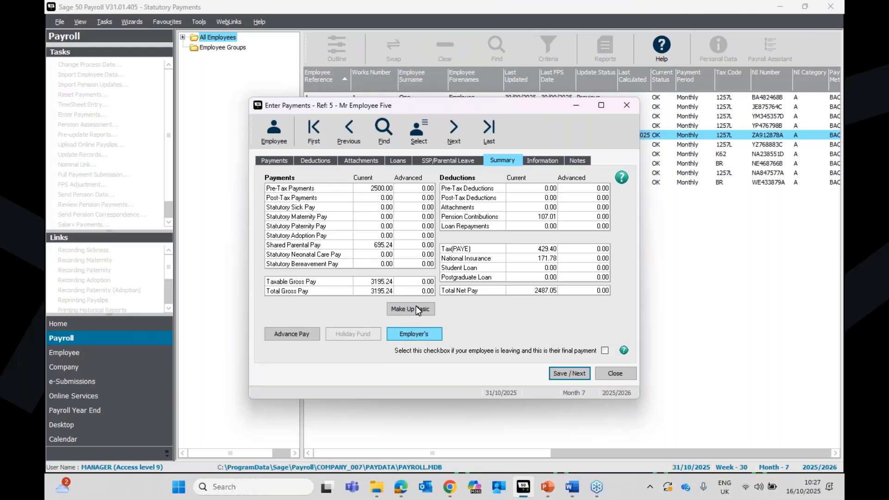
Step: Open employee 5's record from payment entry and review the Shared Parental Pay details held under statutory paternity pay
{"action": "left_click", "coordinate": [282, 135]}
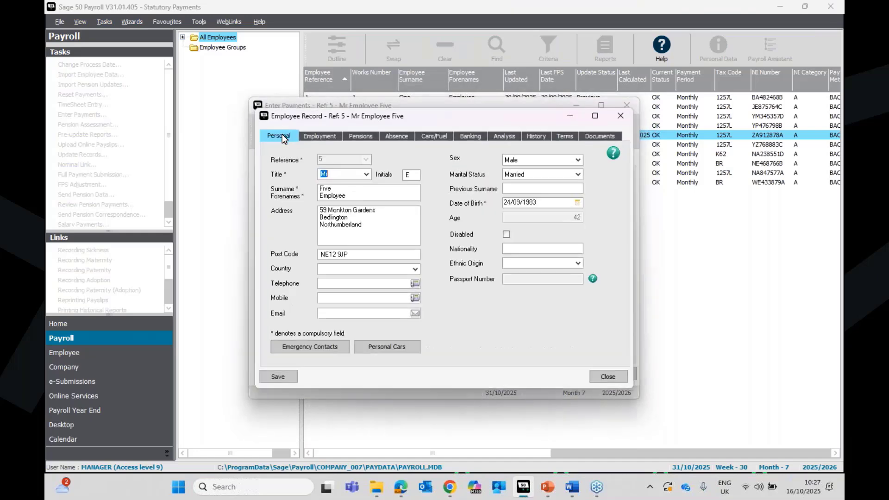
{"action": "left_click", "coordinate": [401, 134]}
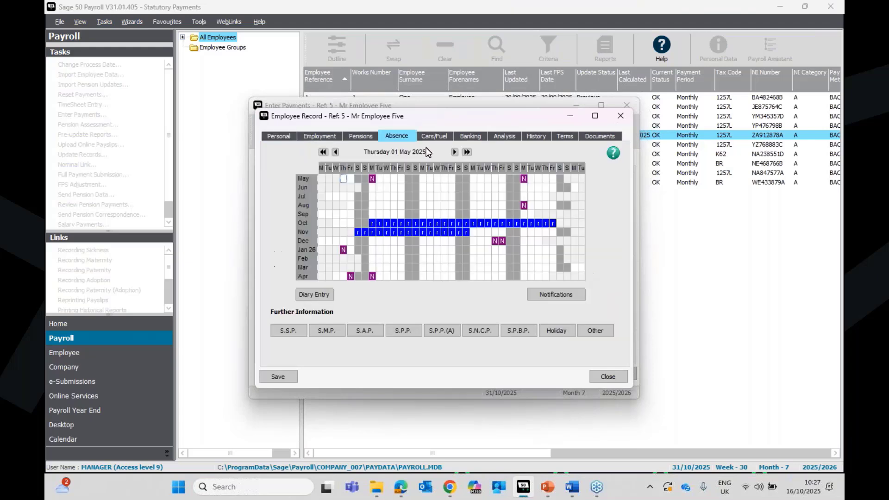
{"action": "left_click", "coordinate": [402, 330]}
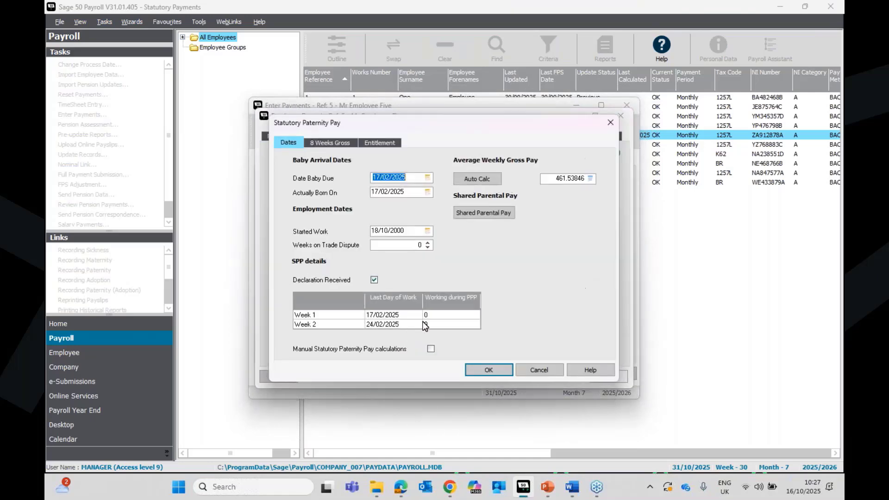
{"action": "left_click", "coordinate": [480, 215]}
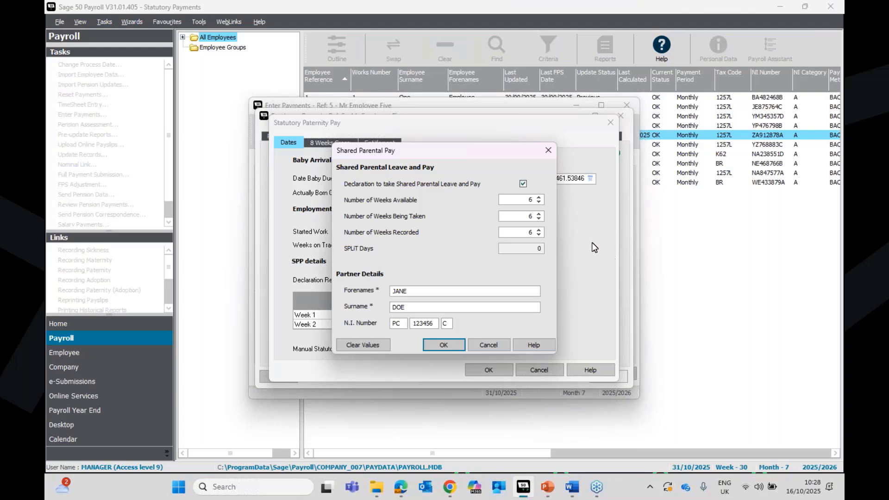
Step: Confirm the parental and paternity pay details, save and close employee 5's record, and save the payment before closing payment entry
{"action": "left_click", "coordinate": [457, 344]}
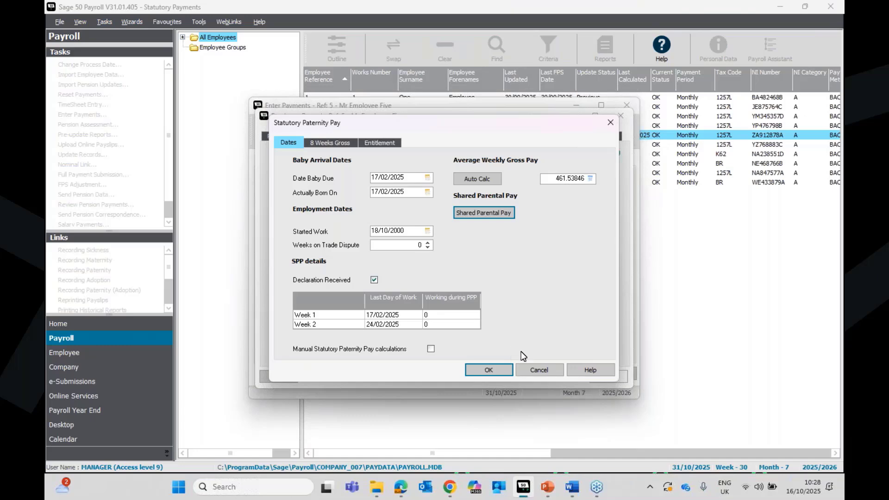
{"action": "left_click", "coordinate": [502, 369]}
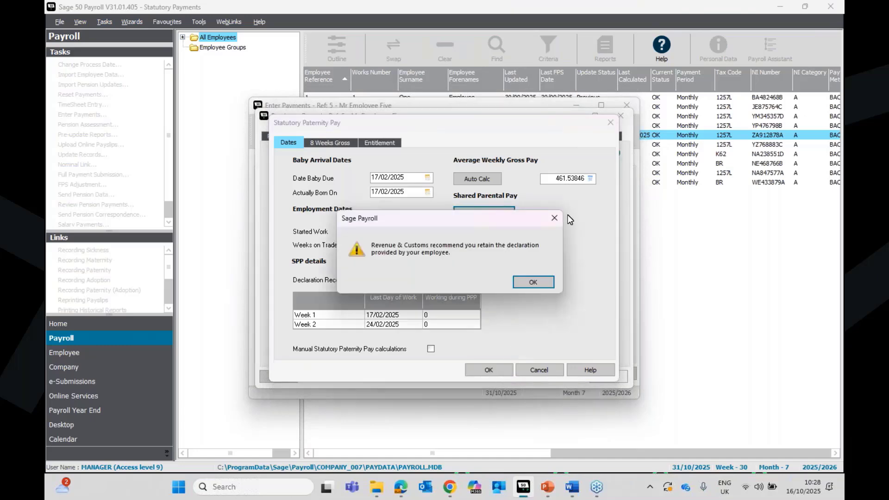
{"action": "left_click", "coordinate": [541, 277]}
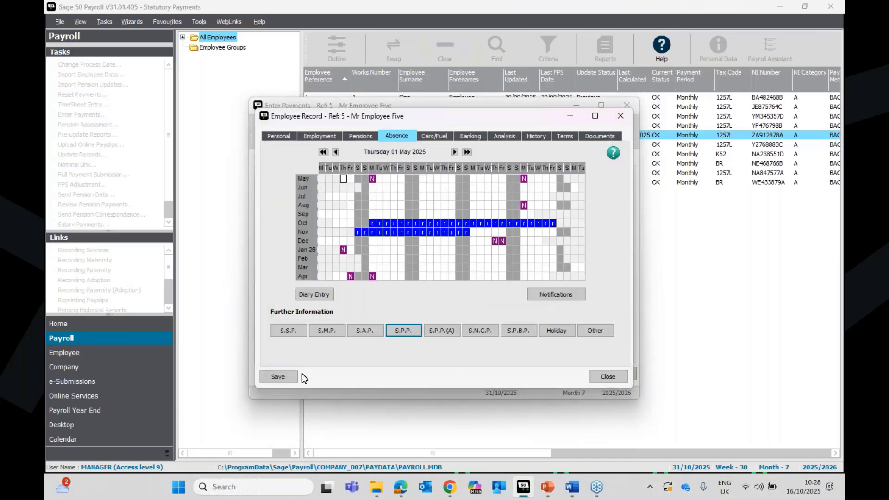
{"action": "left_click", "coordinate": [285, 376]}
{"action": "left_click", "coordinate": [607, 376]}
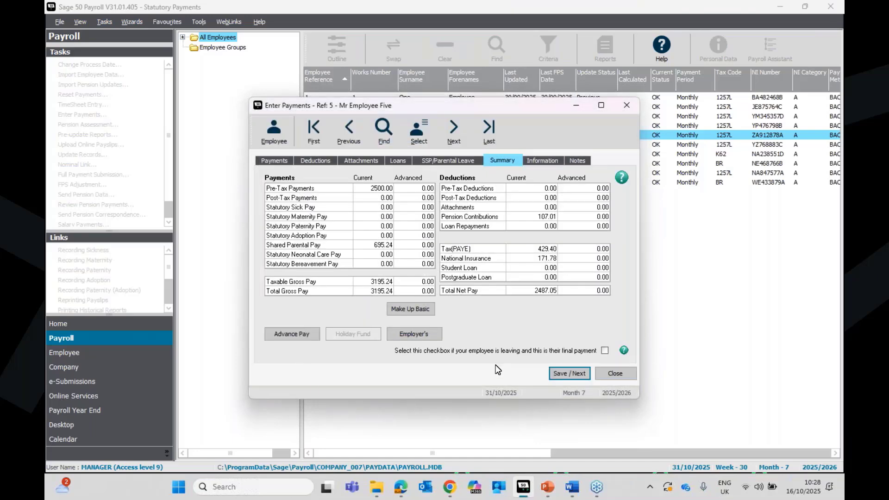
{"action": "left_click", "coordinate": [569, 373]}
{"action": "left_click", "coordinate": [613, 373]}
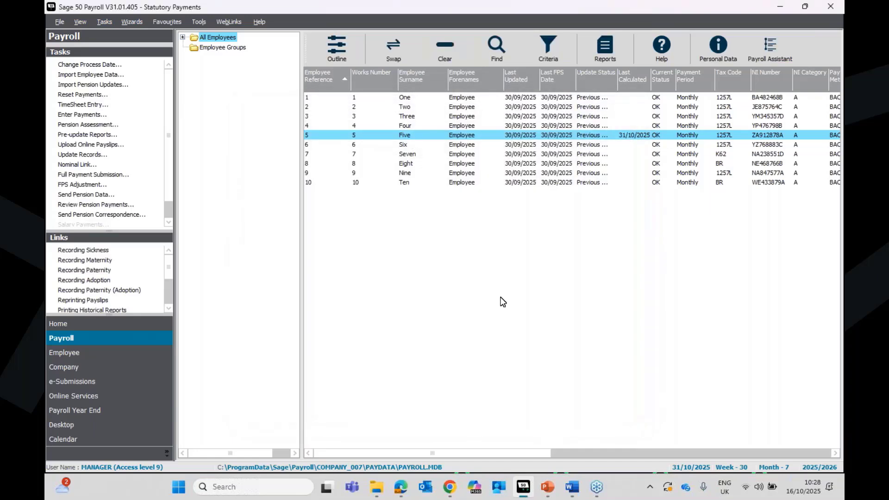
Step: Select employee 7 instead of employee 5 and open the Statutory Maternity Pay details in that employee's absence record
{"action": "left_click", "coordinate": [443, 138]}
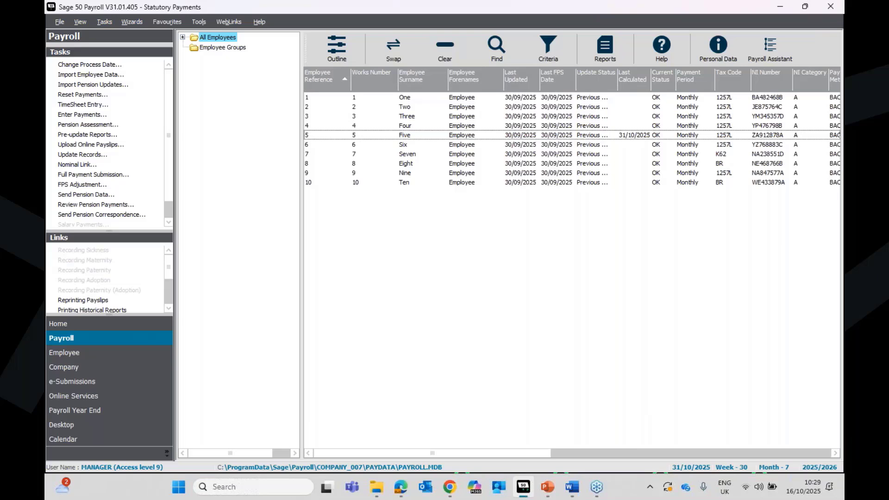
{"action": "left_click", "coordinate": [458, 154]}
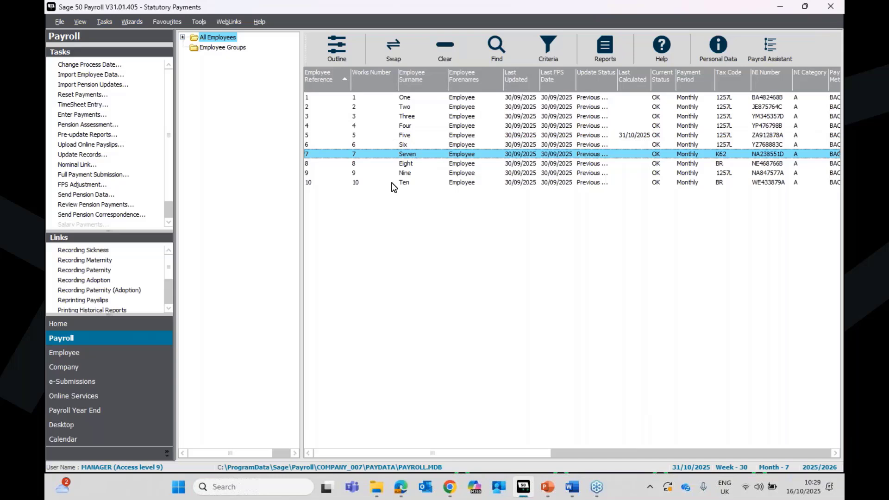
{"action": "left_click", "coordinate": [77, 355]}
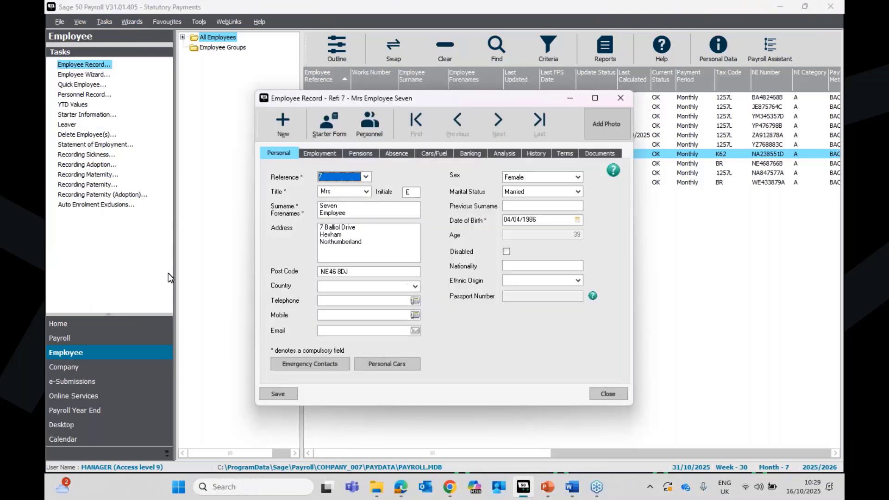
{"action": "left_click", "coordinate": [389, 153]}
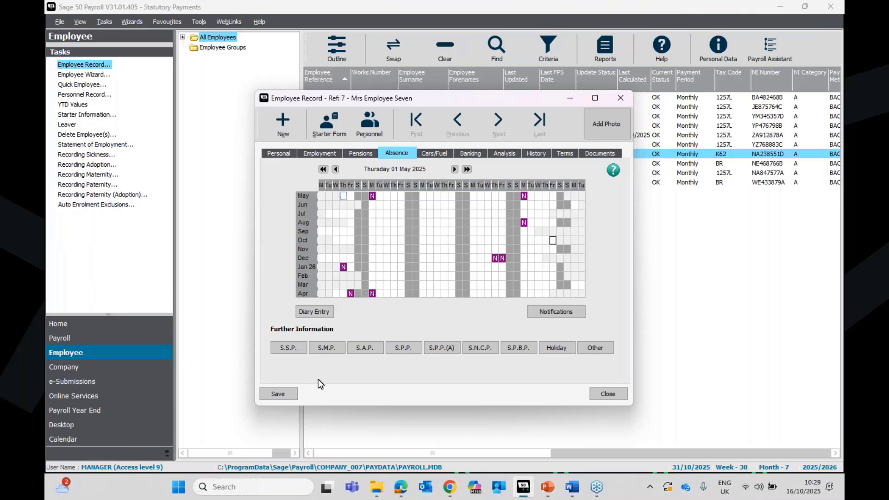
{"action": "left_click", "coordinate": [326, 352]}
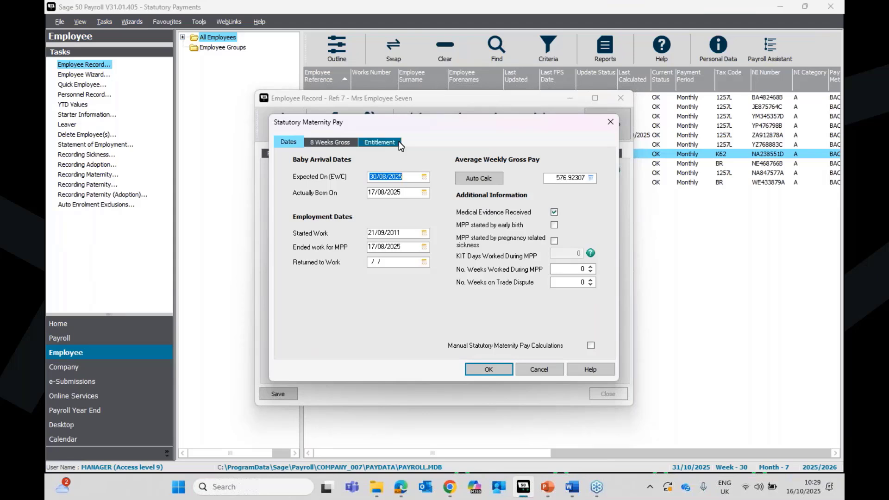
Step: Set the maternity Returned to Work date to 29/09/2025
{"action": "key", "text": "Tab"}
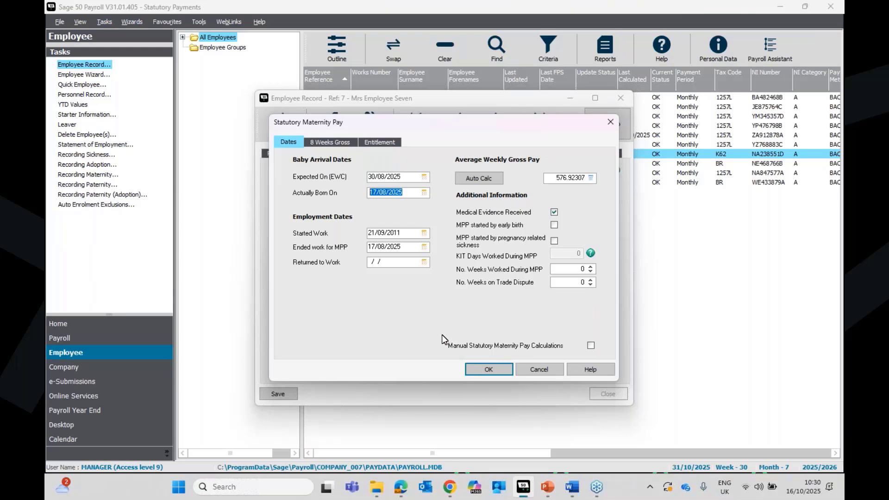
{"action": "left_click", "coordinate": [375, 265]}
{"action": "type", "text": "29/09/2025"}
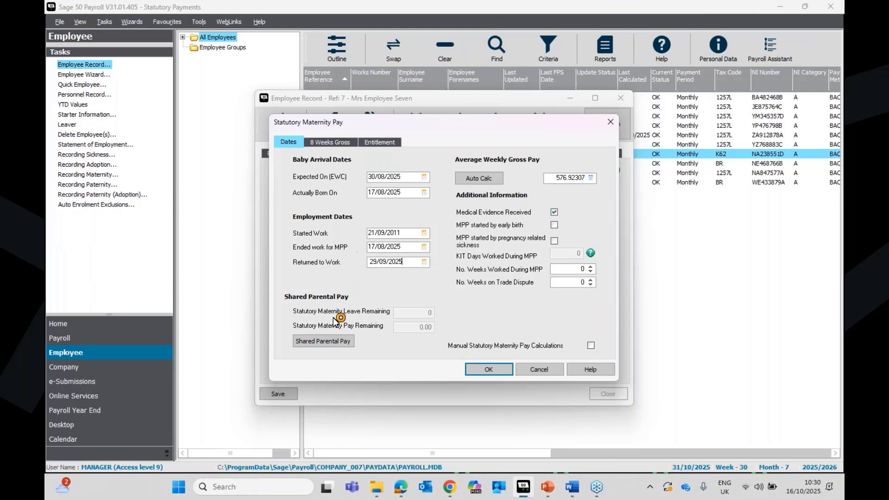
Step: In employee 7's Shared Parental Pay details, tick the declaration and set the number of weeks being taken to 13
{"action": "left_click", "coordinate": [337, 341]}
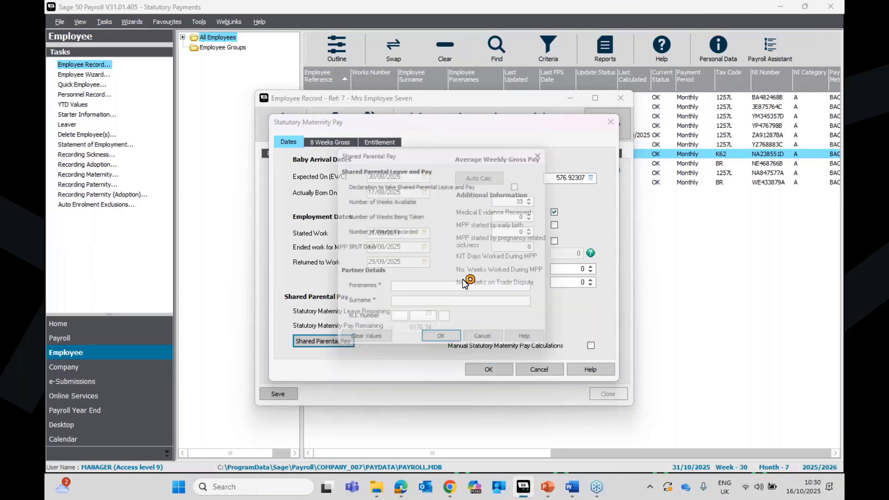
{"action": "left_click", "coordinate": [537, 201]}
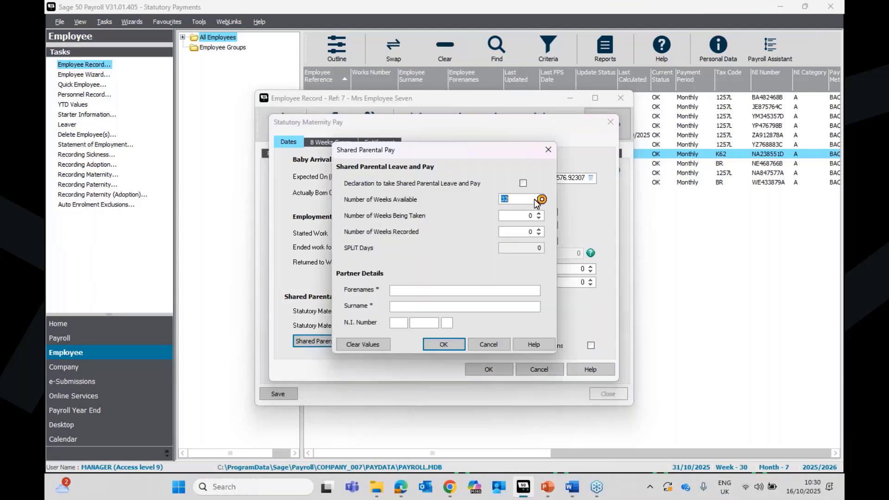
{"action": "left_click", "coordinate": [552, 152]}
{"action": "left_click", "coordinate": [337, 341]}
{"action": "left_click", "coordinate": [518, 184]}
{"action": "left_click", "coordinate": [509, 214]}
{"action": "type", "text": "13"}
Step: Enter the partner's forename, surname and N.I. number and confirm the Shared Parental Pay details
{"action": "left_click", "coordinate": [421, 304]}
{"action": "type", "text": "JOHN"}
{"action": "key", "text": "Tab"}
{"action": "type", "text": "DOE"}
{"action": "key", "text": "Tab"}
{"action": "type", "text": "PC1"}
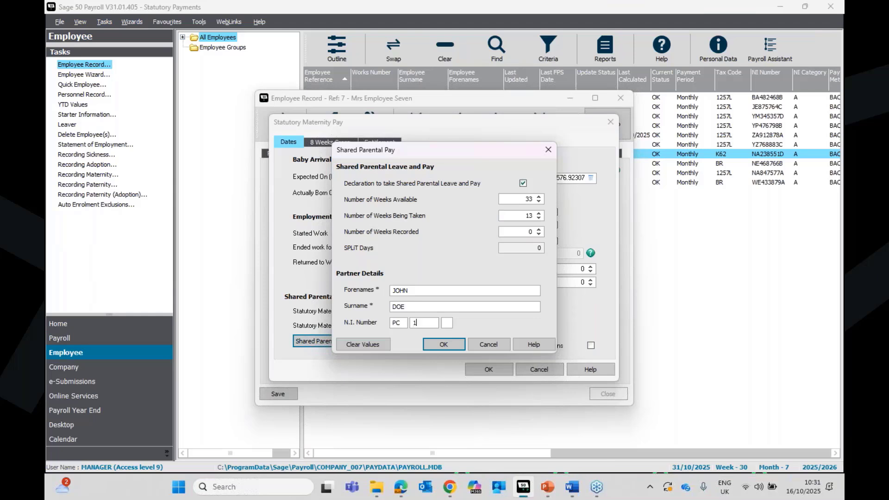
{"action": "type", "text": "23453"}
{"action": "type", "text": "C"}
{"action": "left_click", "coordinate": [456, 345]}
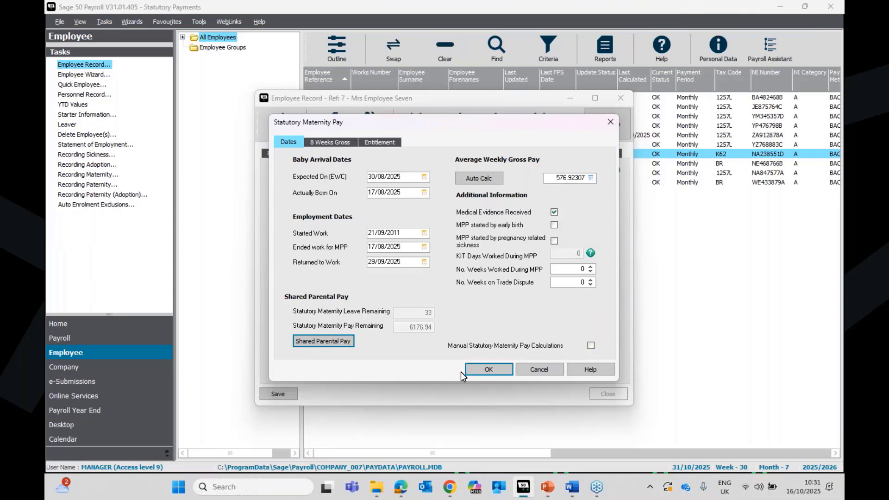
Step: Confirm the Statutory Maternity Pay details, acknowledge the declaration reminder, and save and close employee 7's record
{"action": "left_click", "coordinate": [482, 368]}
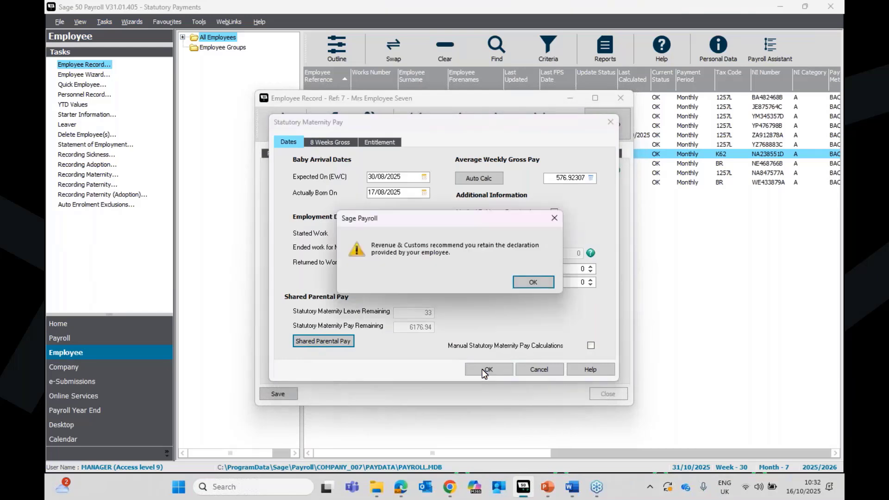
{"action": "left_click", "coordinate": [533, 282]}
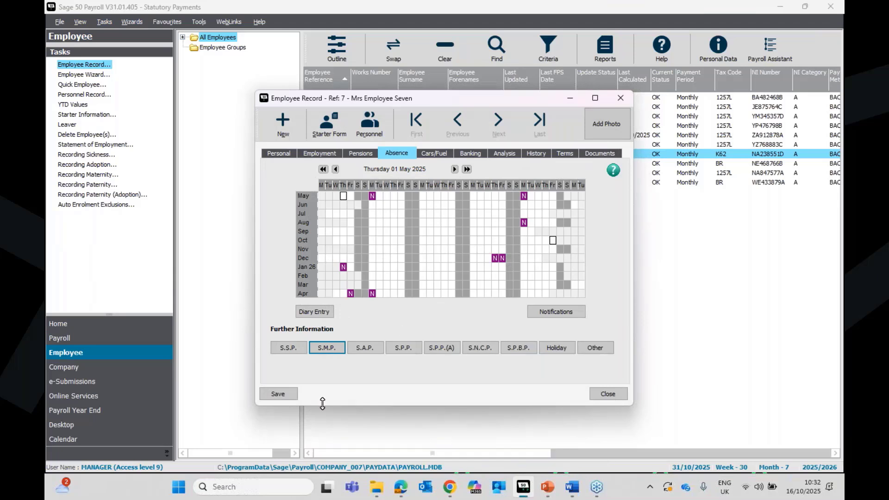
{"action": "left_click", "coordinate": [289, 395]}
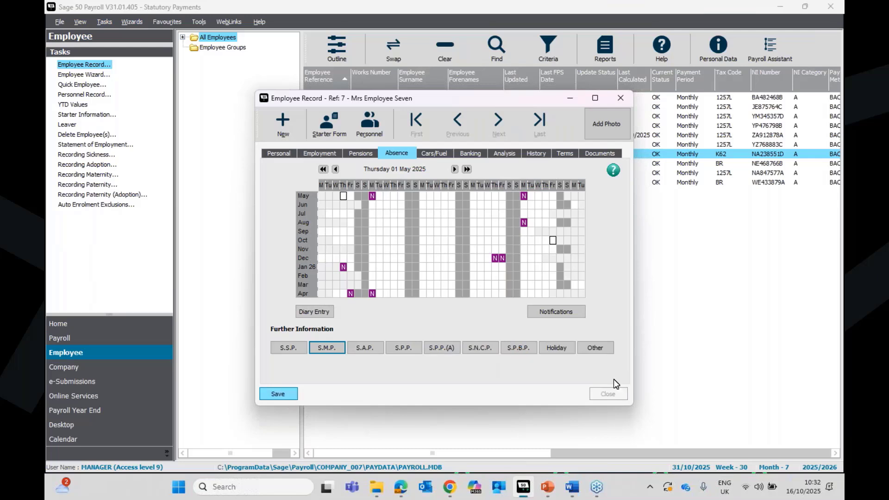
{"action": "left_click", "coordinate": [619, 393]}
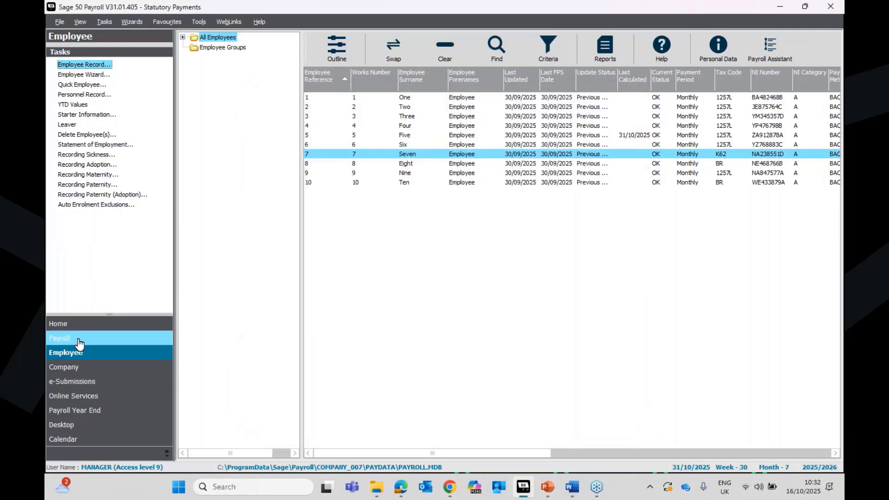
Step: Open payment entry for employee 7 and display the SSP/Parental Leave calendar
{"action": "left_click", "coordinate": [152, 343]}
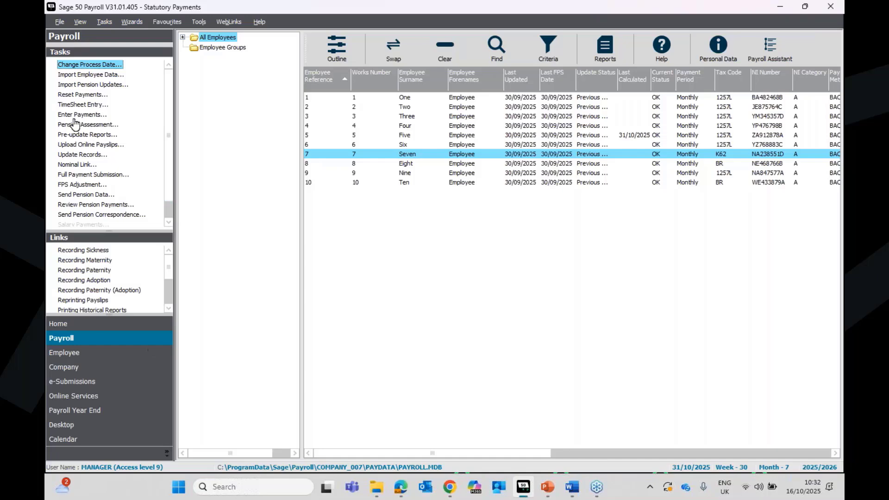
{"action": "left_click", "coordinate": [73, 117]}
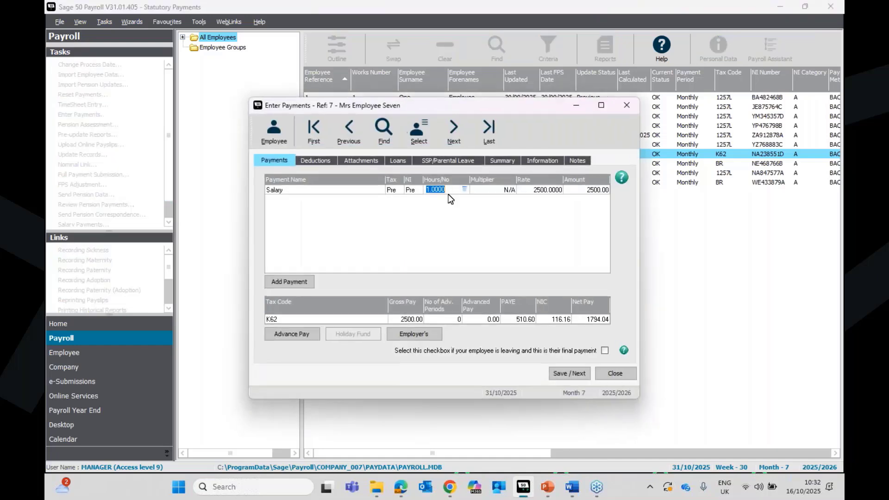
{"action": "left_click", "coordinate": [513, 158]}
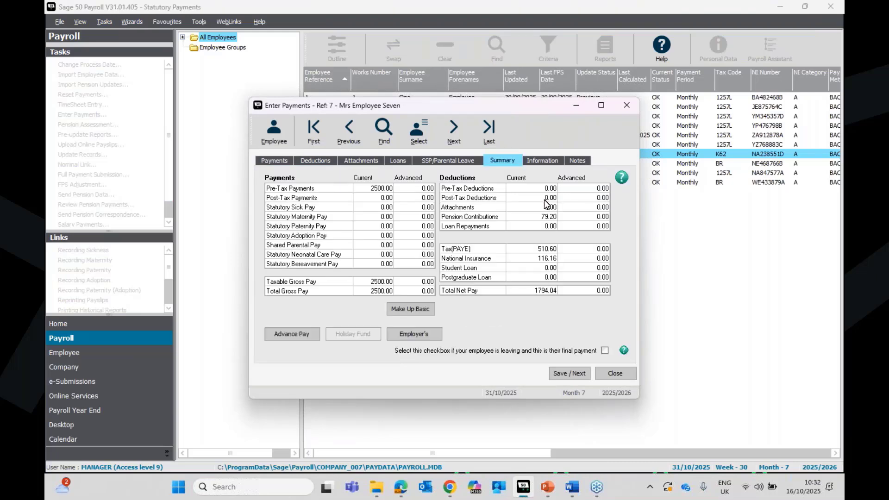
{"action": "left_click", "coordinate": [444, 162]}
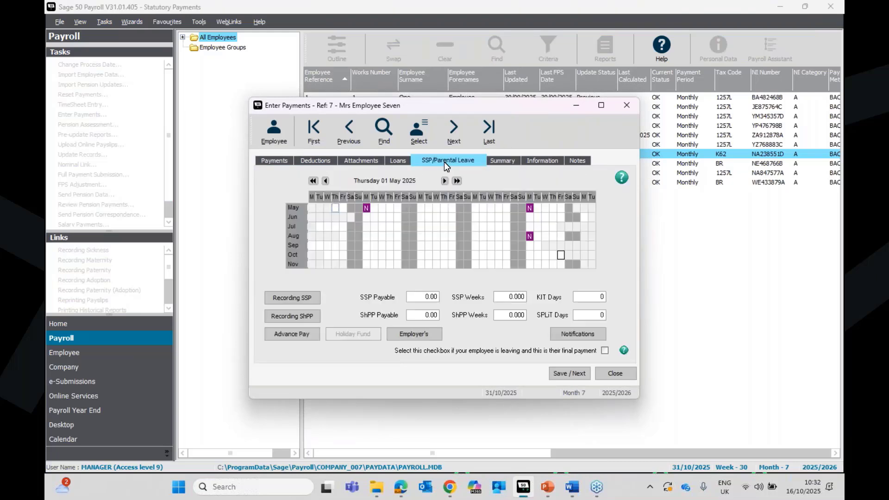
{"action": "left_click", "coordinate": [305, 315]}
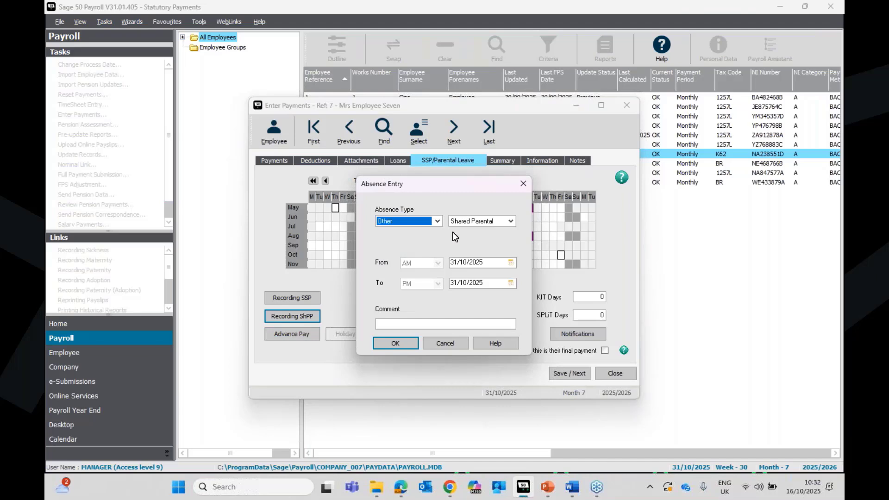
{"action": "left_click_drag", "start_coordinate": [484, 262], "coordinate": [450, 260]}
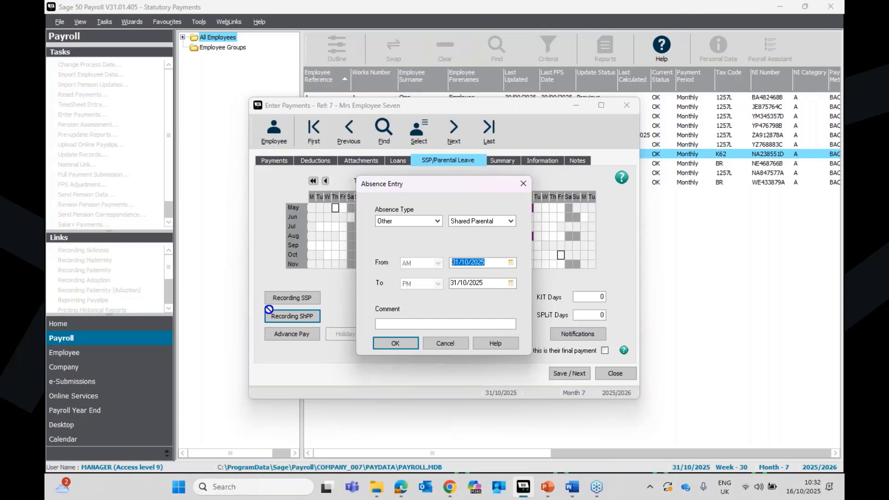
{"action": "left_click", "coordinate": [523, 184]}
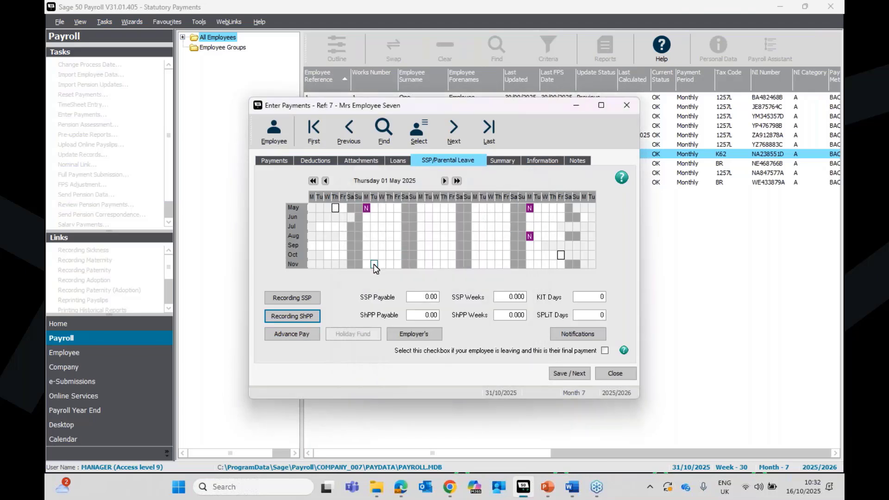
Step: Try to record 18 to 26 October 2025 as full-day Shared Parental absence in employee 7's calendar
{"action": "left_click_drag", "start_coordinate": [530, 256], "coordinate": [552, 260]}
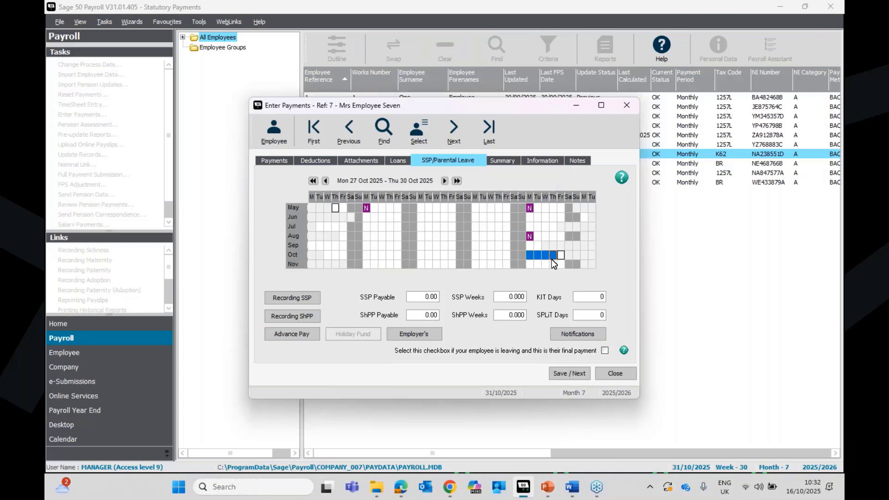
{"action": "left_click", "coordinate": [472, 257]}
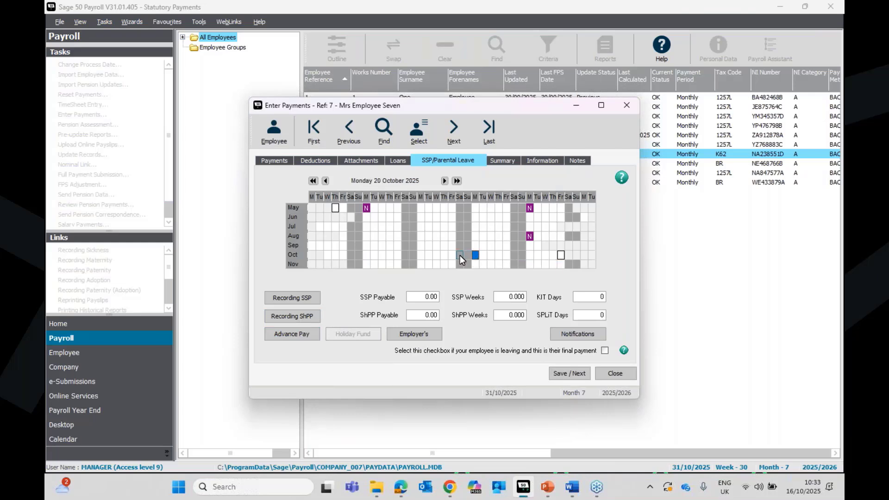
{"action": "left_click_drag", "start_coordinate": [459, 255], "coordinate": [515, 256]}
{"action": "right_click", "coordinate": [516, 255]}
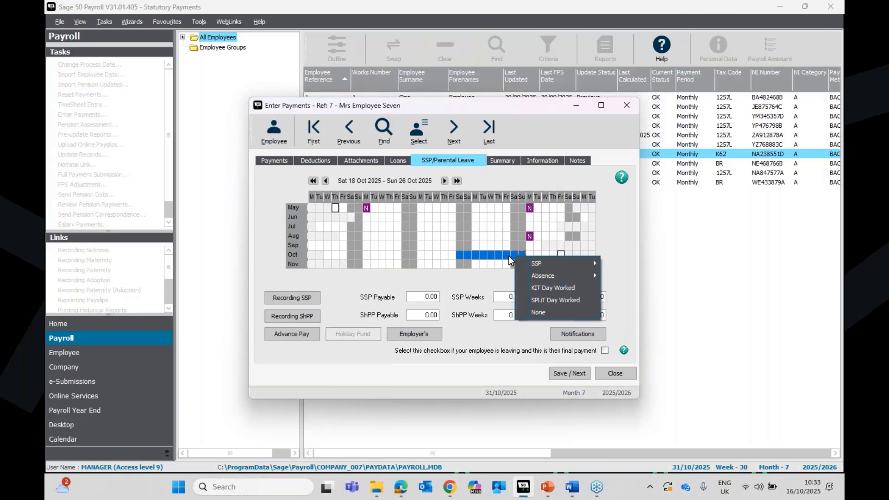
{"action": "mouse_move", "coordinate": [560, 276]}
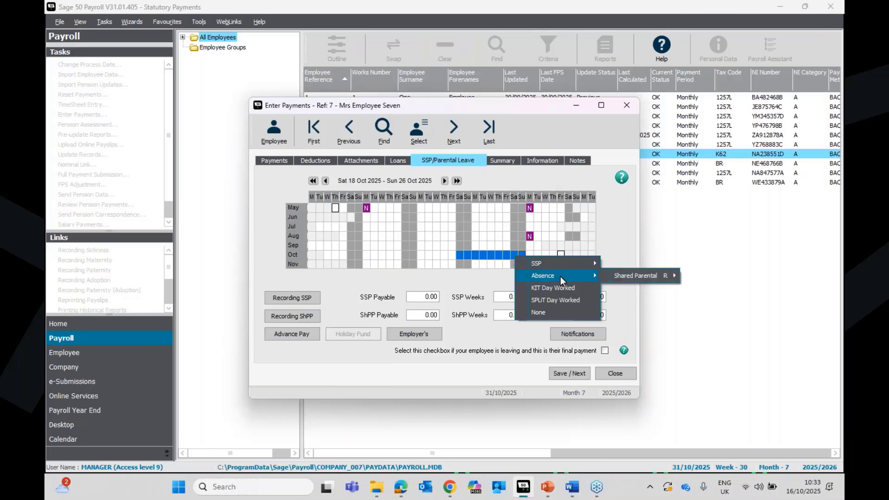
{"action": "mouse_move", "coordinate": [630, 277]}
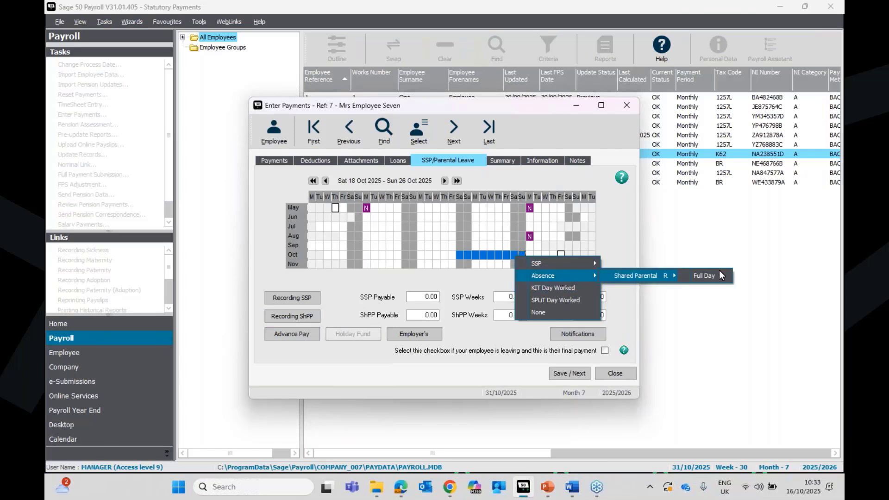
{"action": "left_click", "coordinate": [457, 275]}
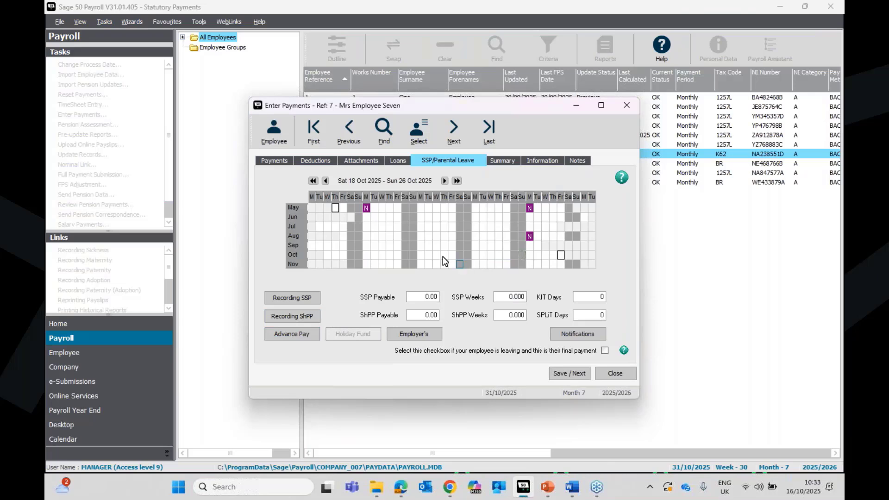
{"action": "left_click", "coordinate": [301, 319]}
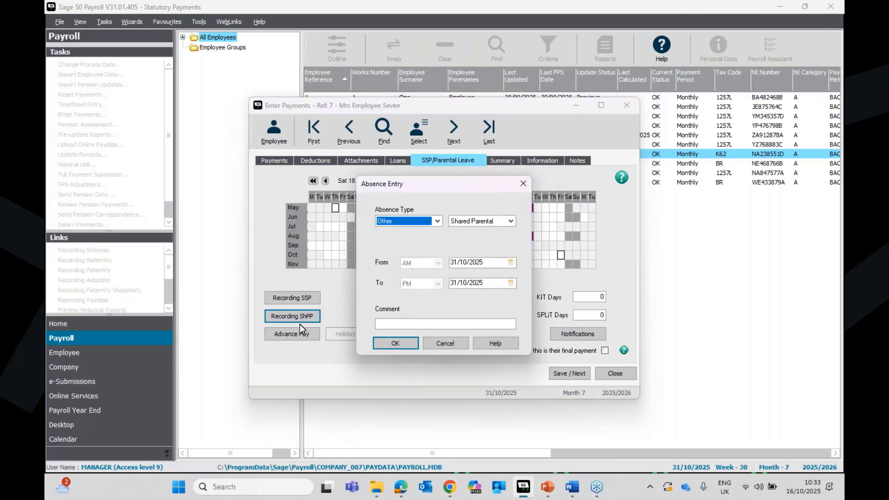
{"action": "left_click", "coordinate": [516, 184]}
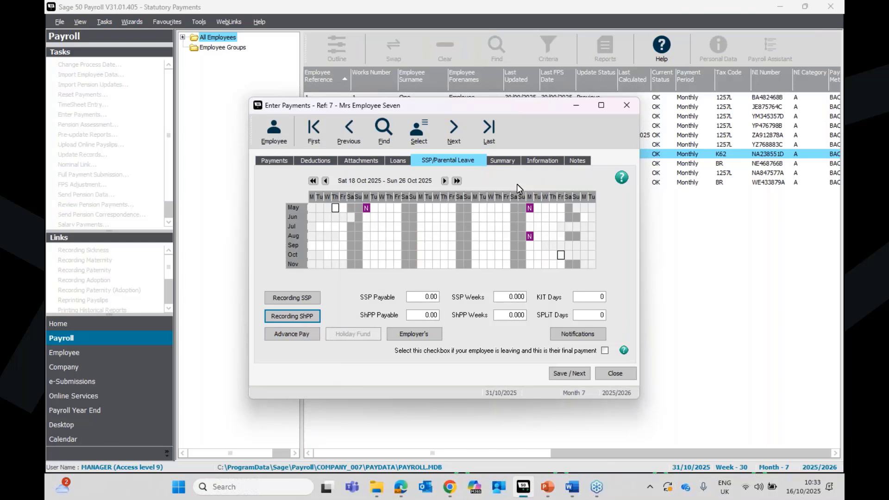
Step: Record 4 to 19 October 2025 as full-day Shared Parental absence for employee 7 and acknowledge the full-weeks warning
{"action": "left_click_drag", "start_coordinate": [353, 257], "coordinate": [469, 254]}
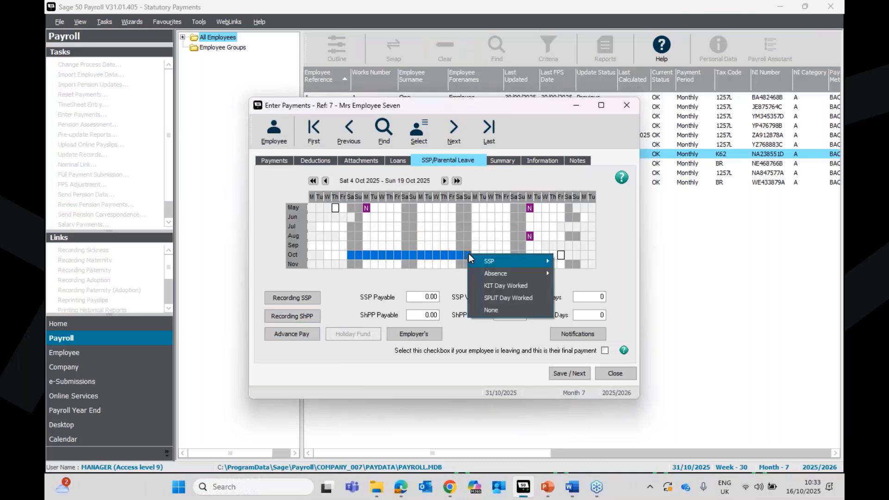
{"action": "mouse_move", "coordinate": [514, 272]}
{"action": "mouse_move", "coordinate": [602, 273]}
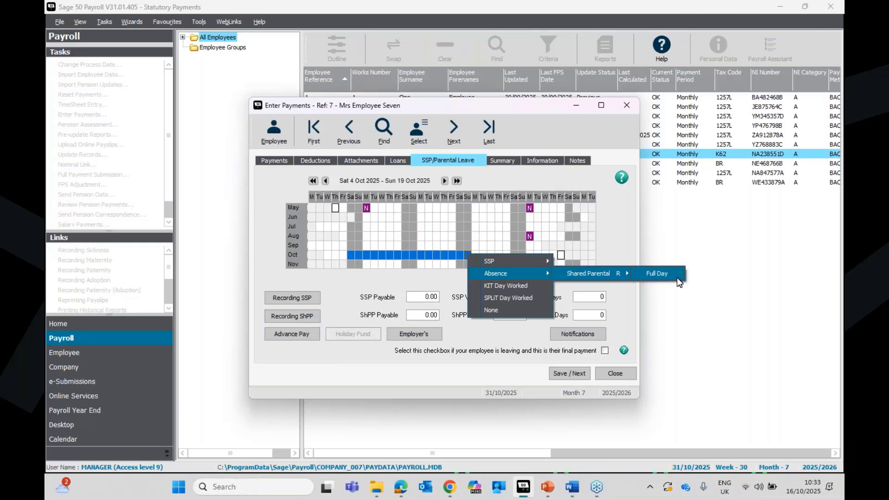
{"action": "left_click", "coordinate": [677, 275]}
{"action": "left_click", "coordinate": [447, 277]}
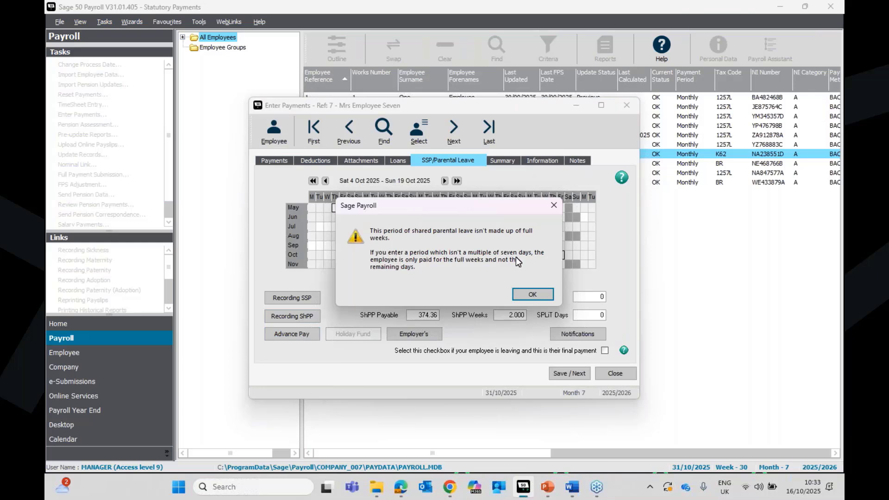
{"action": "left_click", "coordinate": [532, 294]}
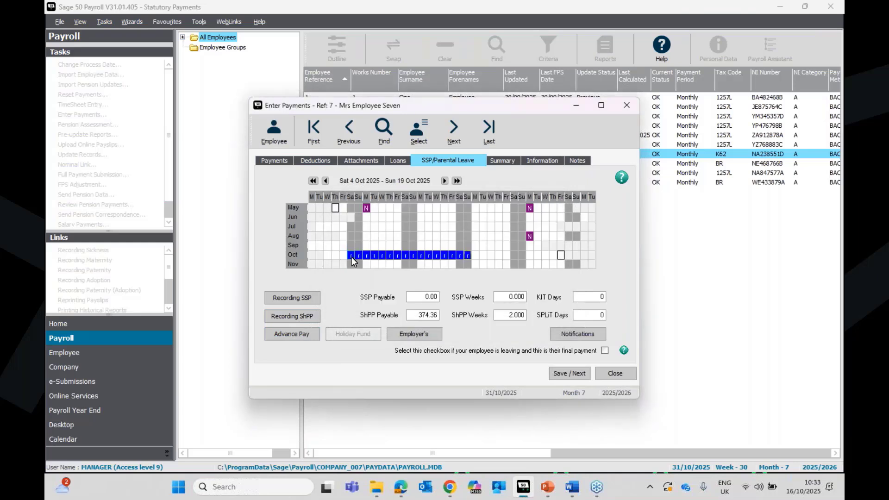
Step: Remove the Shared Parental absence from 4 to 19 October 2025 in employee 7's calendar
{"action": "left_click_drag", "start_coordinate": [351, 257], "coordinate": [466, 256]}
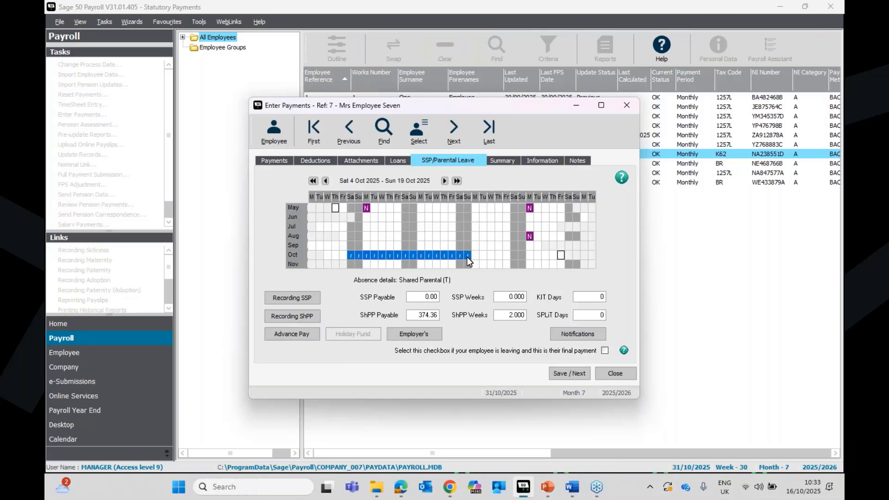
{"action": "right_click", "coordinate": [403, 254]}
{"action": "left_click", "coordinate": [441, 314]}
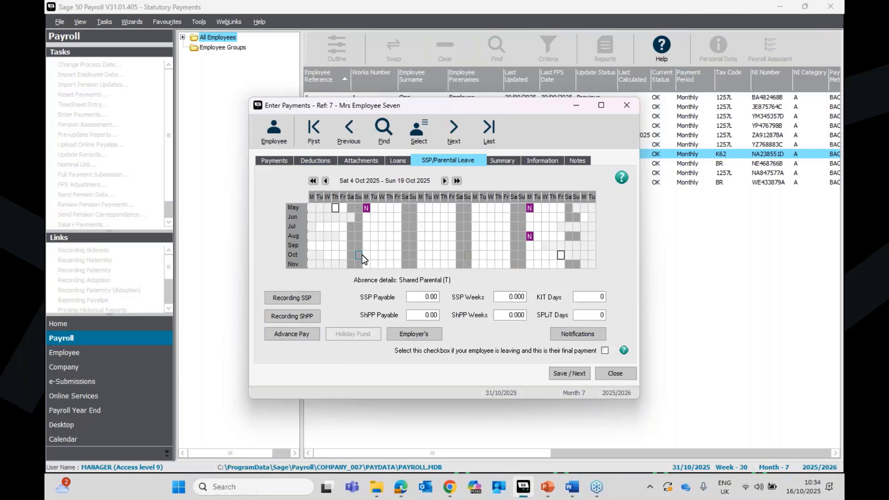
Step: Record 4 to 10 October 2025 as full-day Shared Parental absence for employee 7 and save the payment entry
{"action": "left_click_drag", "start_coordinate": [350, 255], "coordinate": [397, 255]}
{"action": "right_click", "coordinate": [397, 255]}
{"action": "mouse_move", "coordinate": [473, 276]}
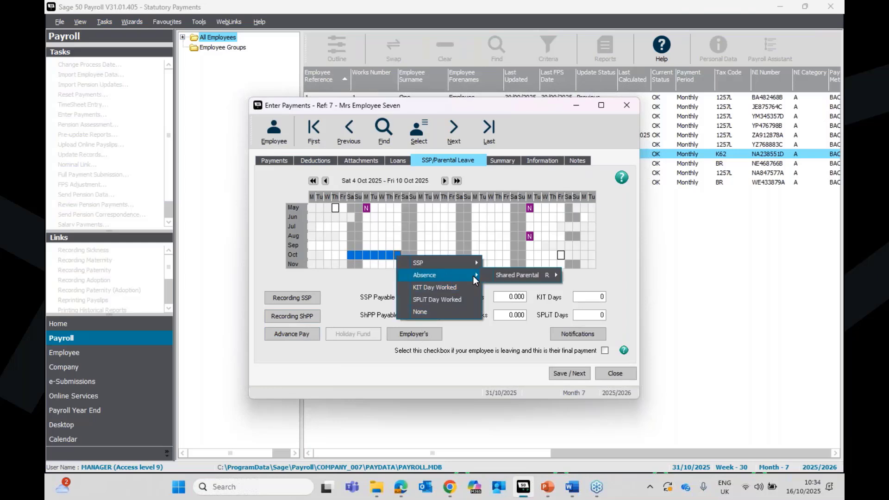
{"action": "mouse_move", "coordinate": [533, 275]}
{"action": "left_click", "coordinate": [580, 274]}
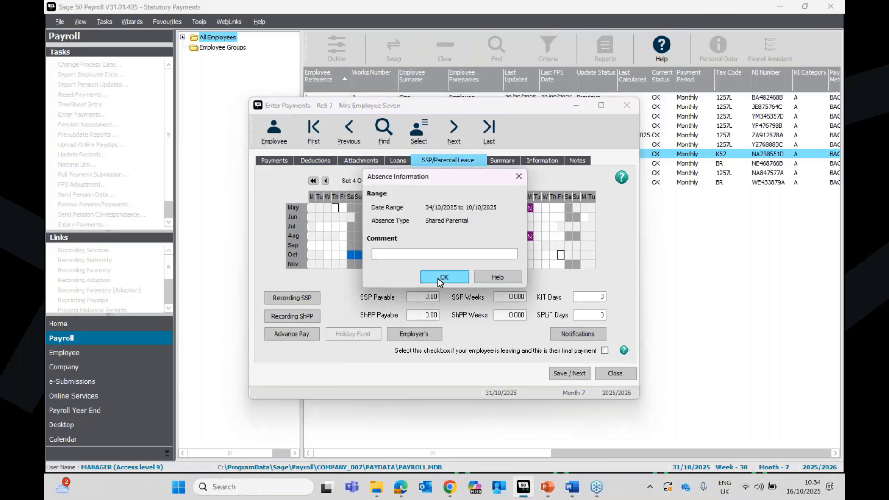
{"action": "left_click", "coordinate": [440, 277]}
{"action": "left_click", "coordinate": [578, 375]}
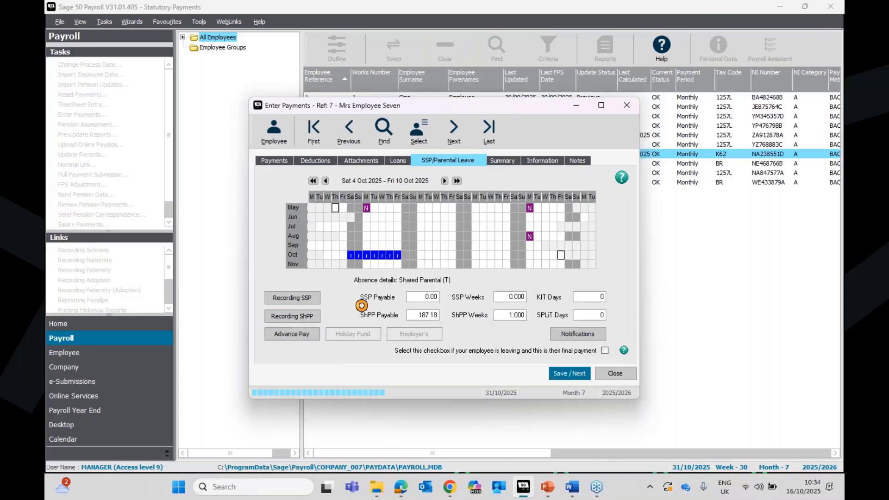
Step: Check the Shared Parental Pay in employee 7's pay summary, save the entry and close payment entry
{"action": "left_click", "coordinate": [517, 162]}
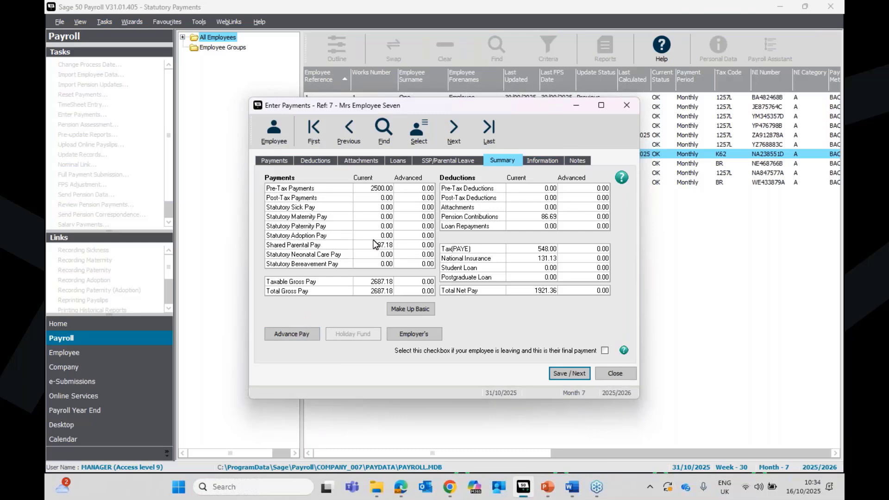
{"action": "left_click", "coordinate": [582, 376]}
{"action": "left_click", "coordinate": [620, 376]}
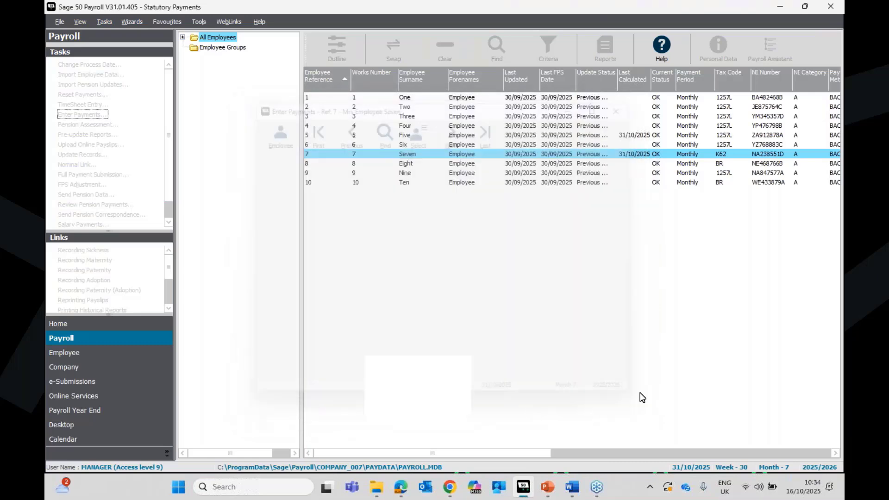
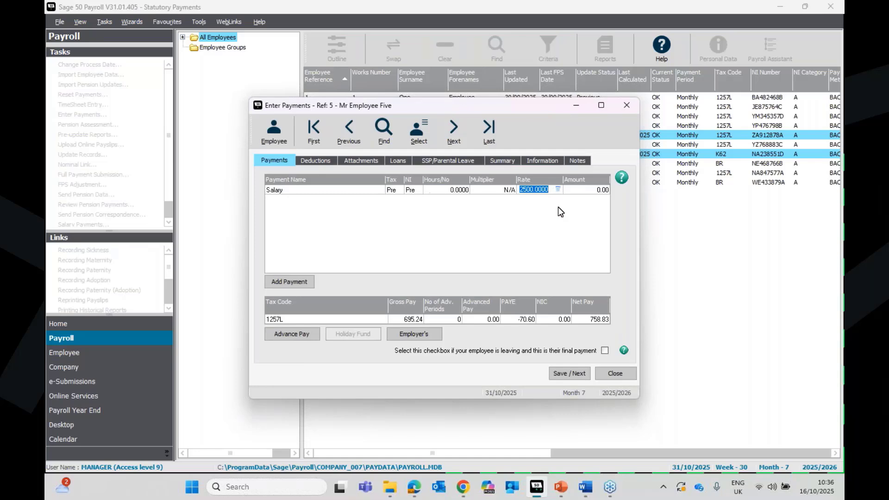
Step: Review employee 5's payment lines and pay summary, move on to employee 7 and acknowledge the tax refund notice
{"action": "left_click", "coordinate": [501, 161]}
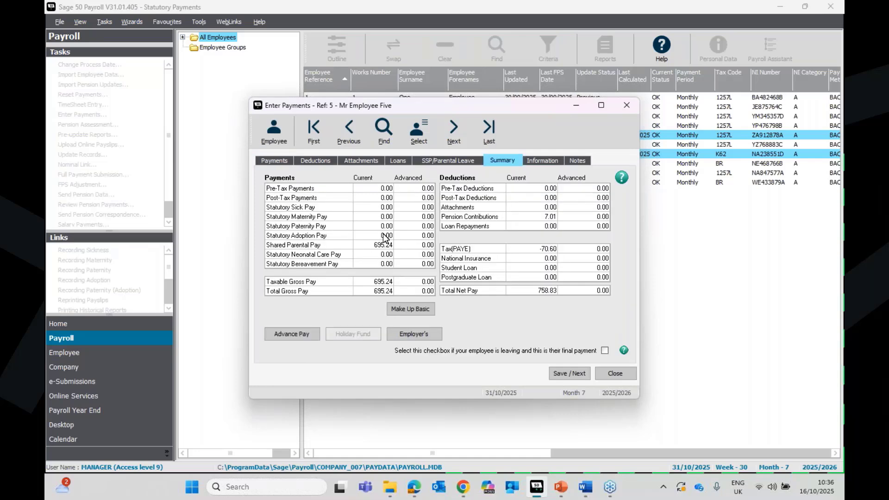
{"action": "left_click", "coordinate": [274, 160]}
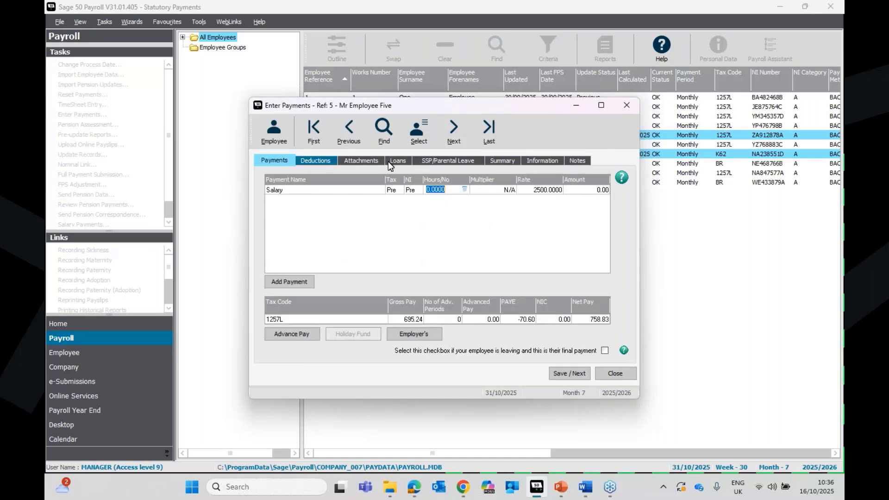
{"action": "left_click", "coordinate": [513, 163]}
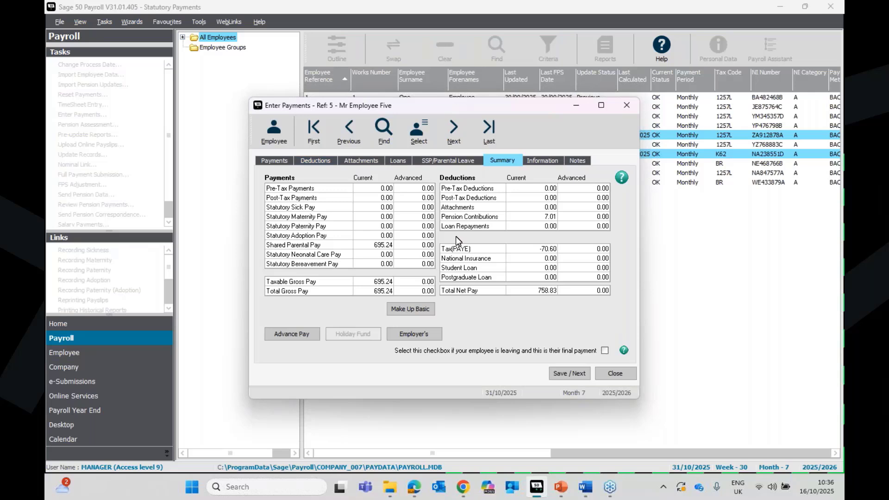
{"action": "left_click", "coordinate": [449, 139]}
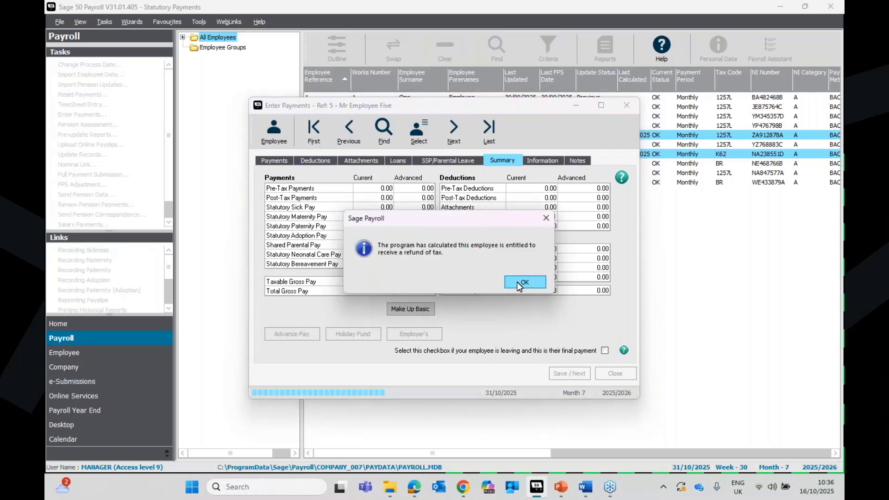
{"action": "left_click", "coordinate": [517, 281]}
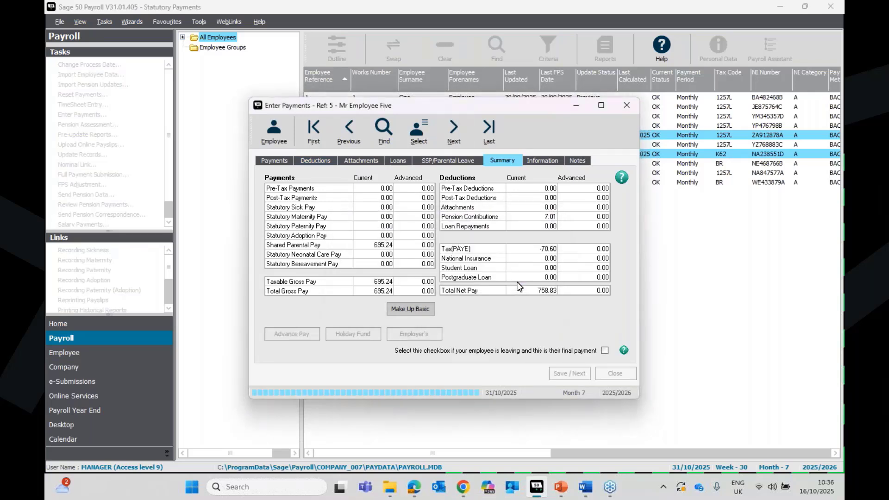
Step: Check employee 7's salary line and make up the statutory payment to basic, agreeing to reduce the salary hours
{"action": "left_click", "coordinate": [276, 161]}
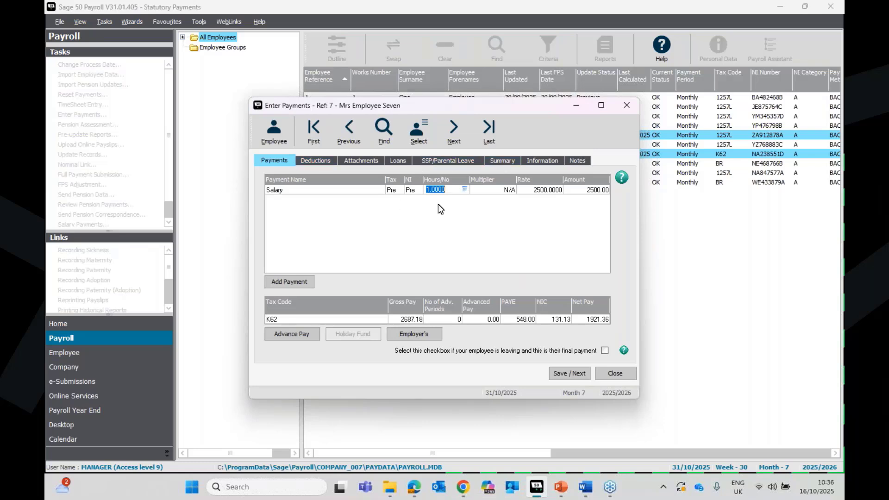
{"action": "left_click", "coordinate": [507, 161]}
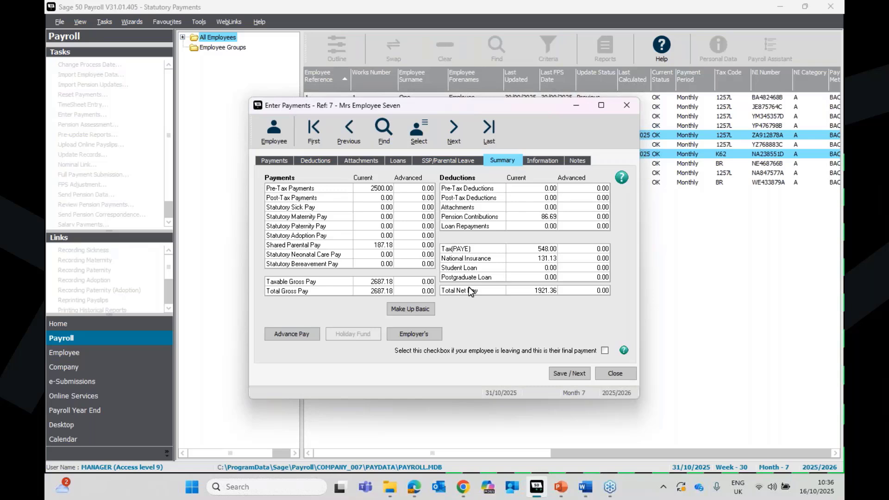
{"action": "left_click", "coordinate": [427, 309]}
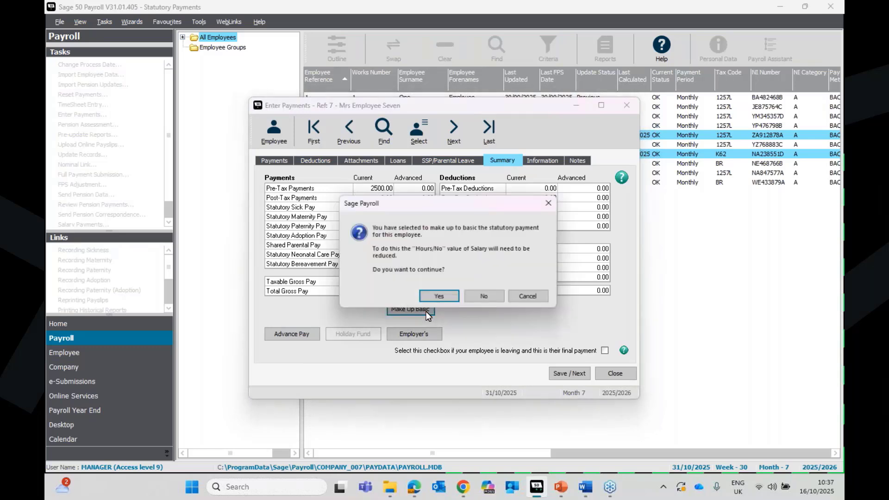
{"action": "left_click", "coordinate": [449, 301]}
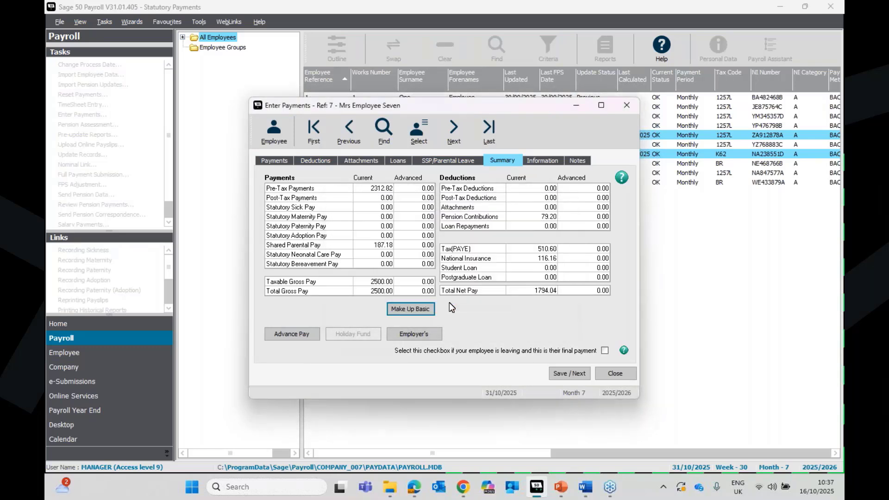
Step: Review employee 7's adjusted salary line and pay summary, and save the payment entry
{"action": "left_click", "coordinate": [273, 161]}
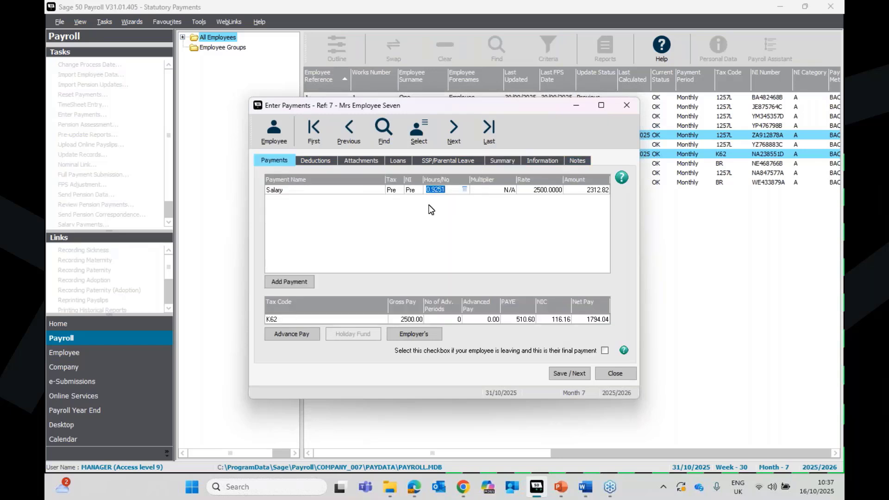
{"action": "left_click", "coordinate": [512, 160]}
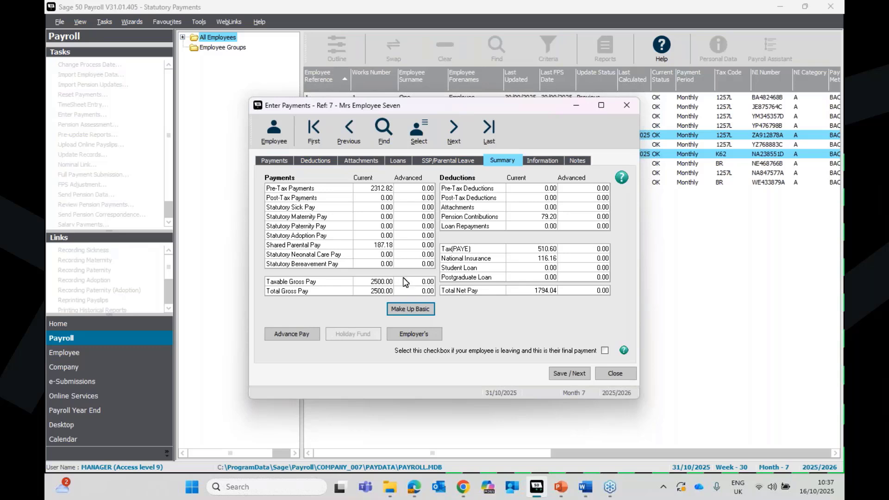
{"action": "left_click", "coordinate": [560, 373]}
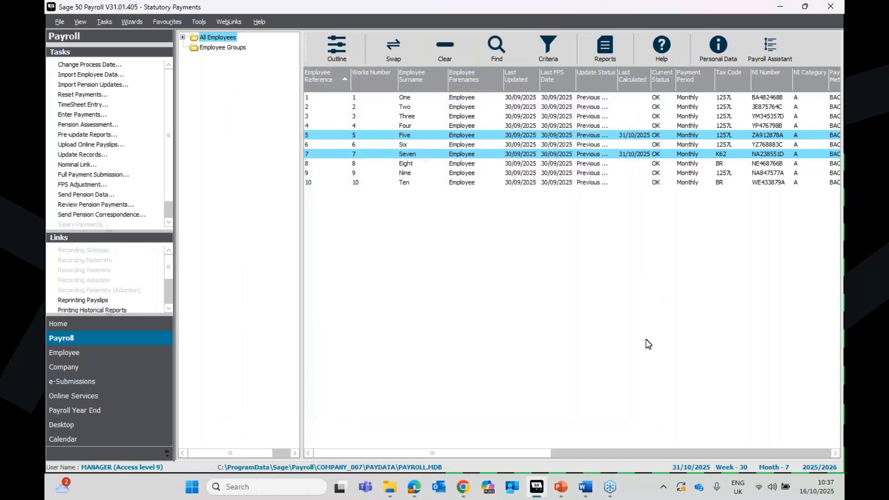
Step: Clear the selection of employees 5 and 7 and select all employees in the payroll list
{"action": "left_click", "coordinate": [458, 54]}
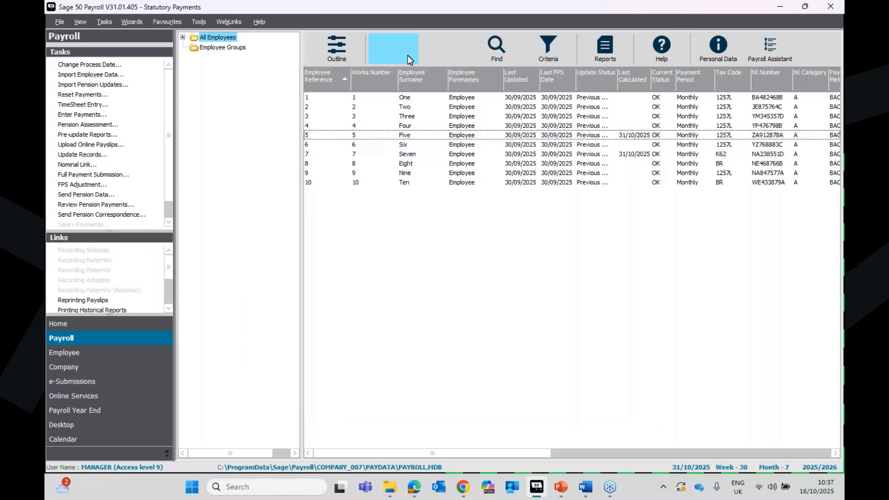
{"action": "left_click", "coordinate": [407, 56]}
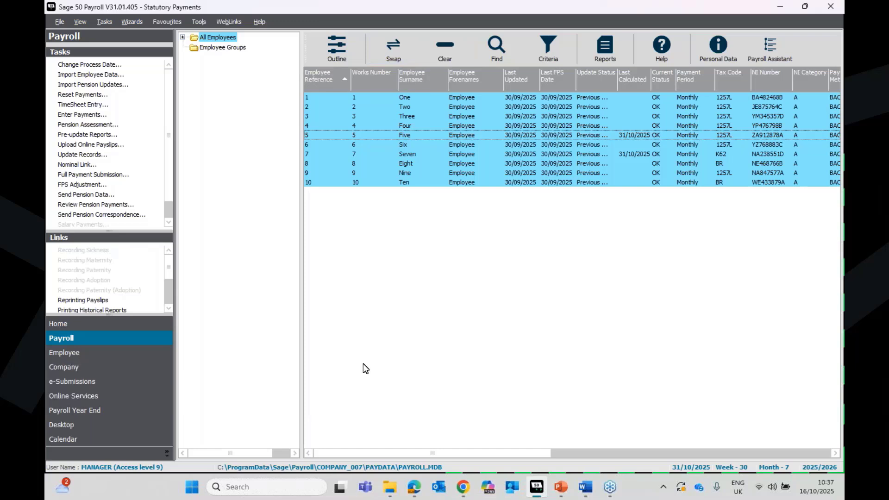
{"action": "left_click", "coordinate": [169, 289]}
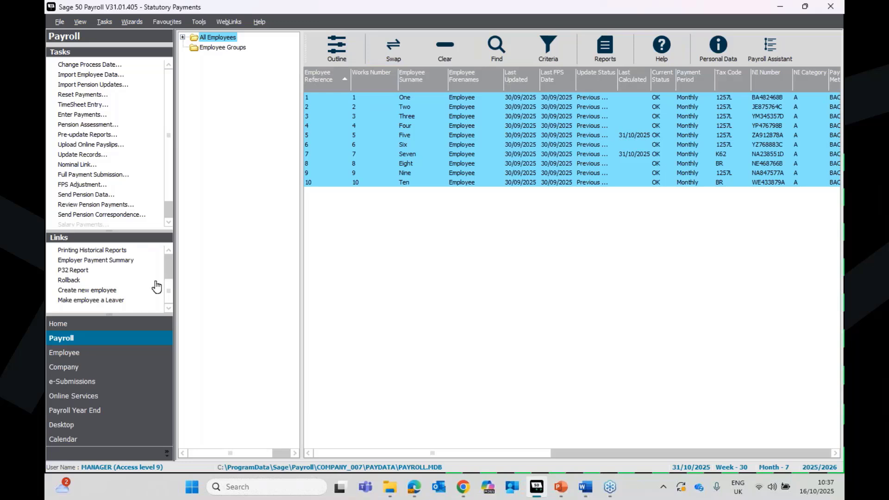
Step: Set the process date to 05/04/2025 and preview the P32 Employer Payment Record for tax months 1 to 12 of that year
{"action": "left_click", "coordinate": [82, 271]}
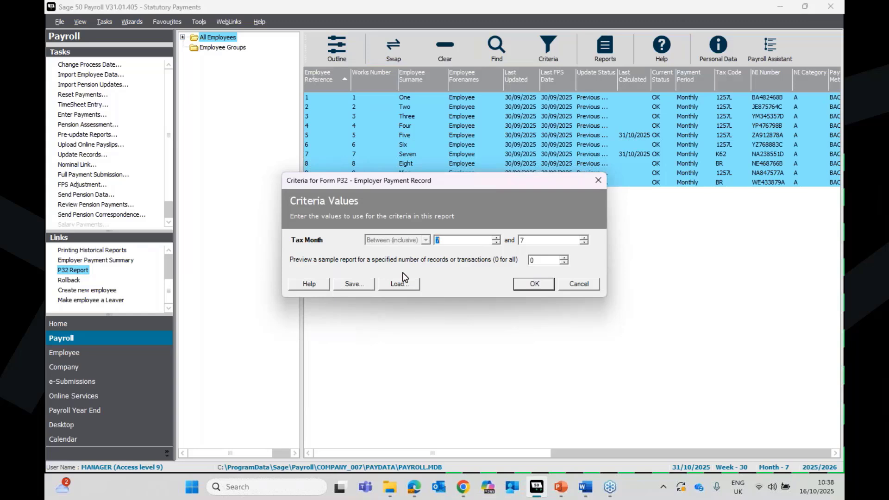
{"action": "left_click", "coordinate": [597, 180]}
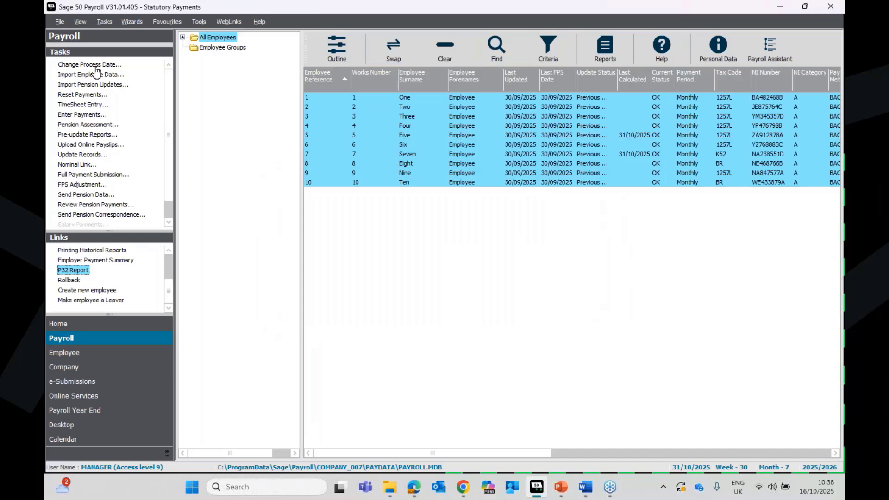
{"action": "left_click", "coordinate": [95, 66]}
{"action": "type", "text": "05/04/2025"}
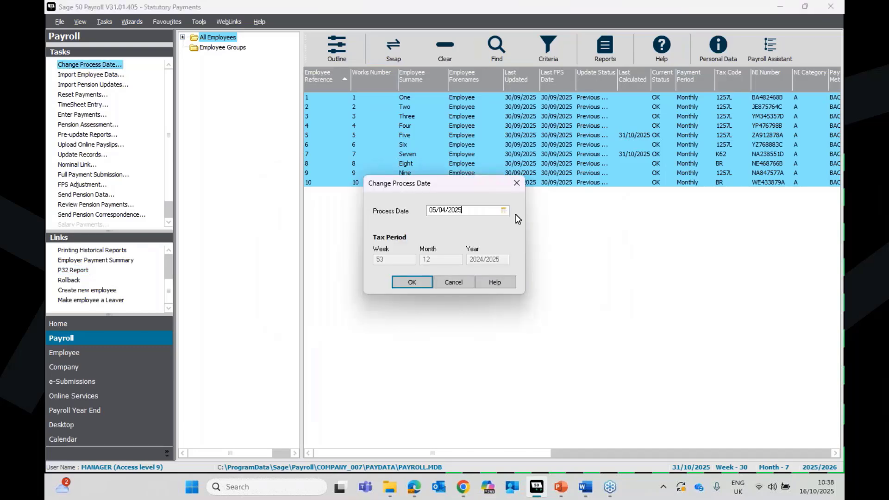
{"action": "key", "text": "Return"}
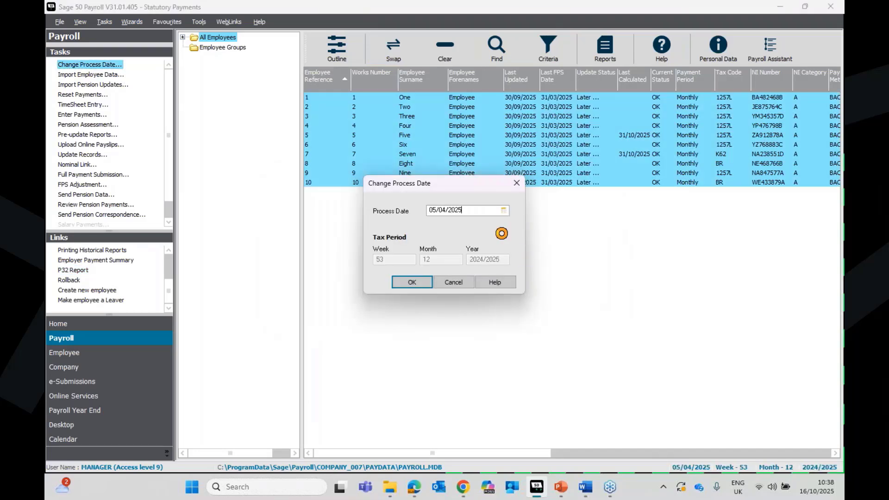
{"action": "left_click", "coordinate": [74, 270]}
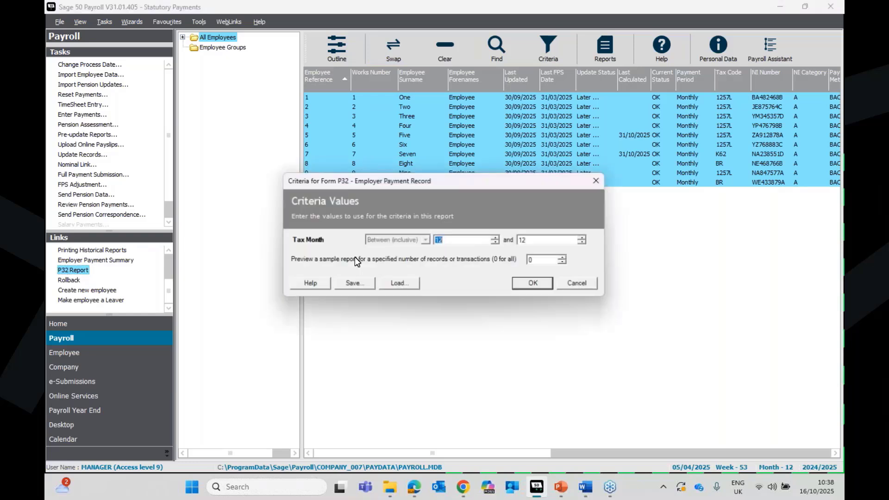
{"action": "key", "text": "Return"}
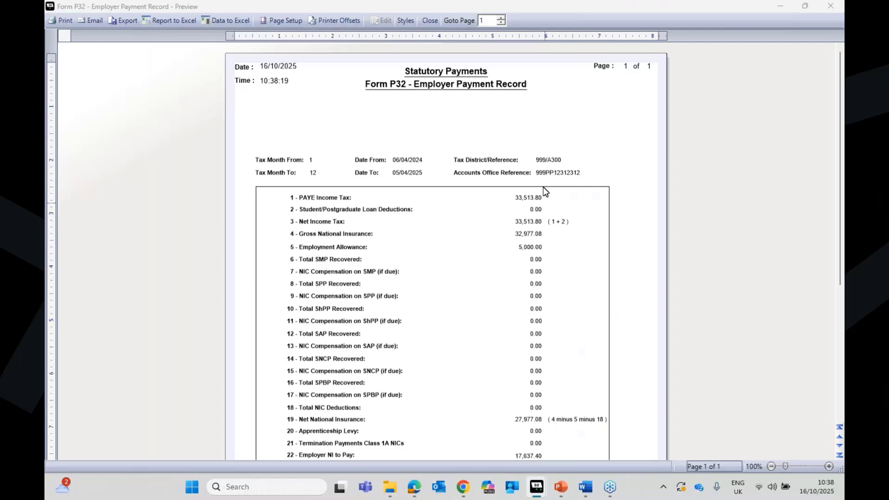
{"action": "left_click", "coordinate": [831, 6]}
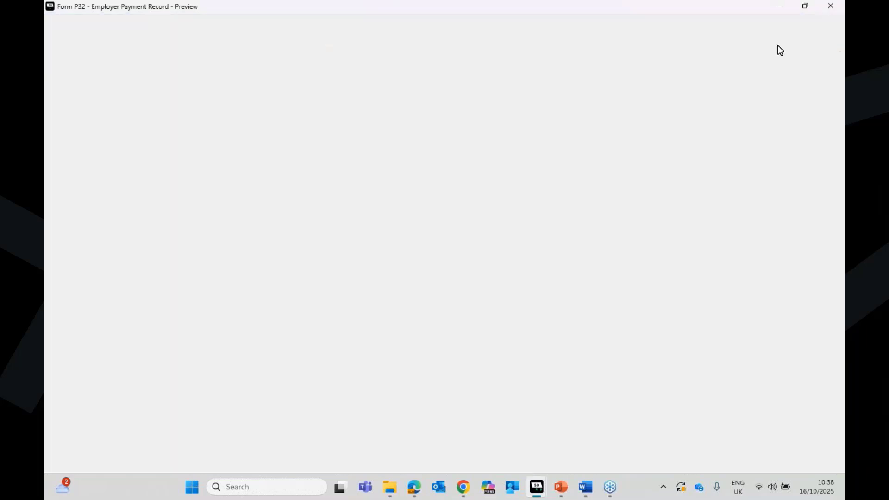
Step: Set the payroll process date to 31/10/2025
{"action": "left_click", "coordinate": [82, 67]}
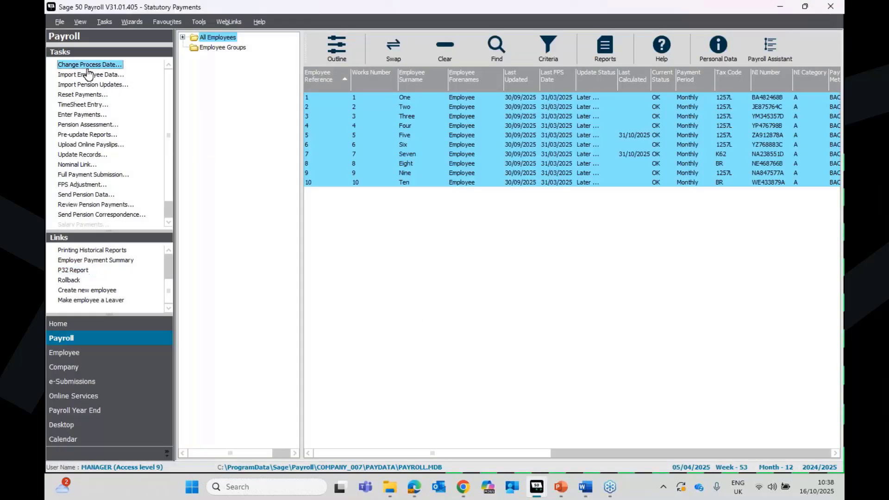
{"action": "type", "text": "31/10/2025"}
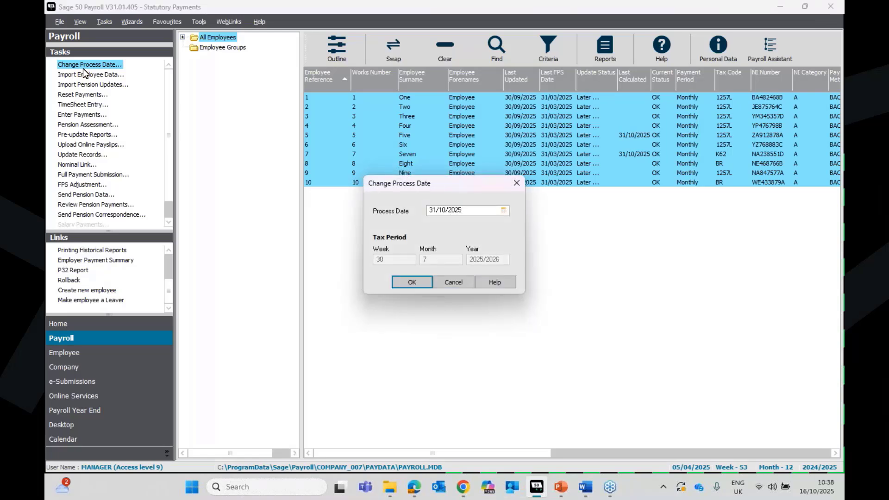
{"action": "key", "text": "Return"}
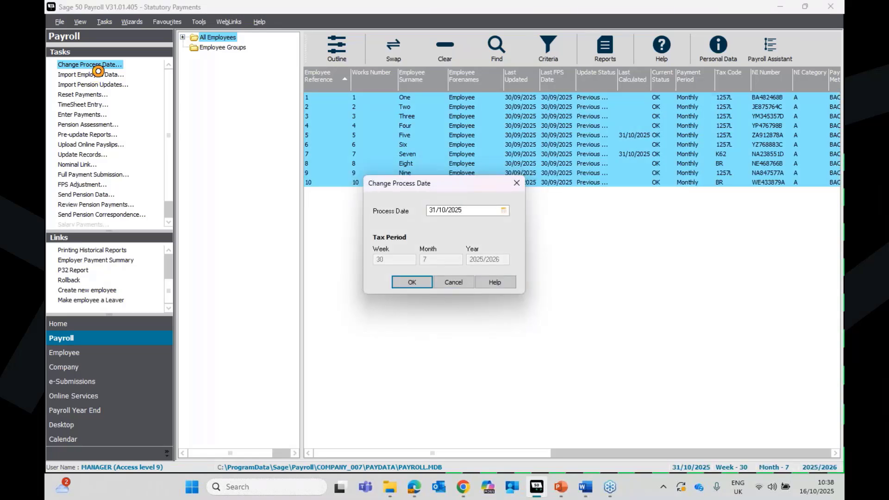
Step: Check the Small Employers' Relief eligibility for 2025/26 in the company settings and return to payroll
{"action": "left_click", "coordinate": [107, 371]}
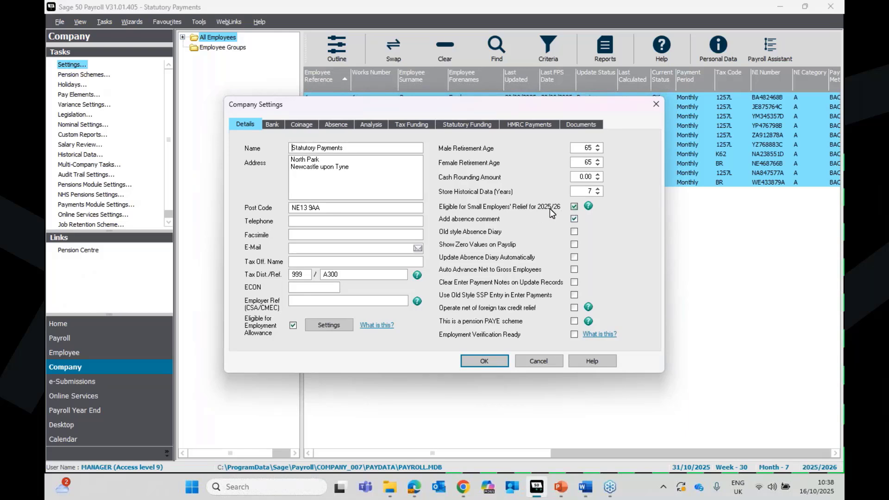
{"action": "left_click", "coordinate": [502, 362]}
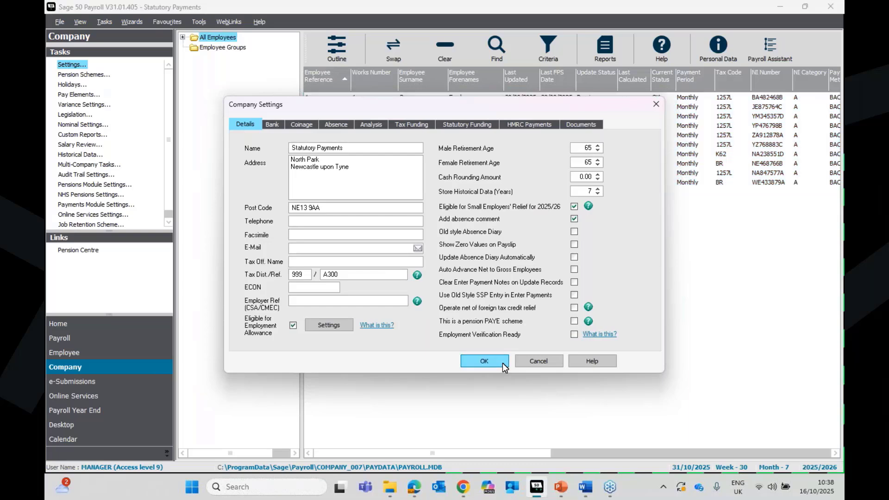
{"action": "left_click", "coordinate": [99, 346]}
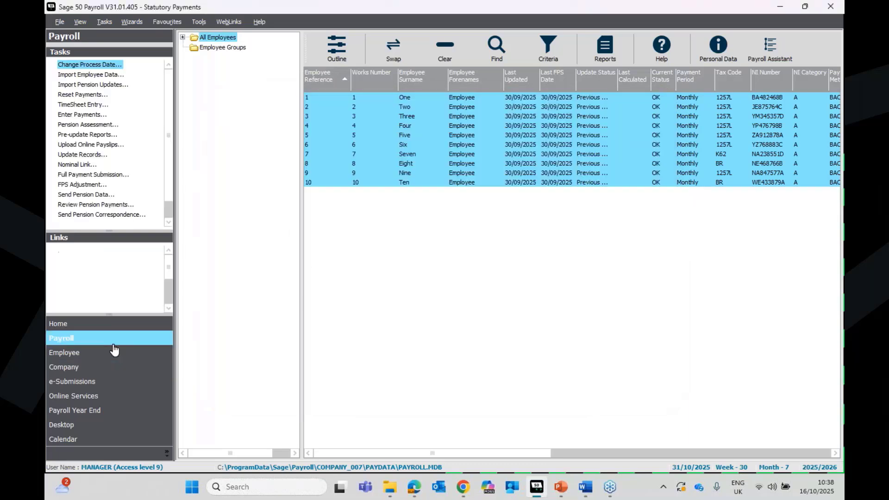
Step: Update the payroll records of all ten selected monthly employees without making a pre-update report
{"action": "left_click", "coordinate": [81, 155]}
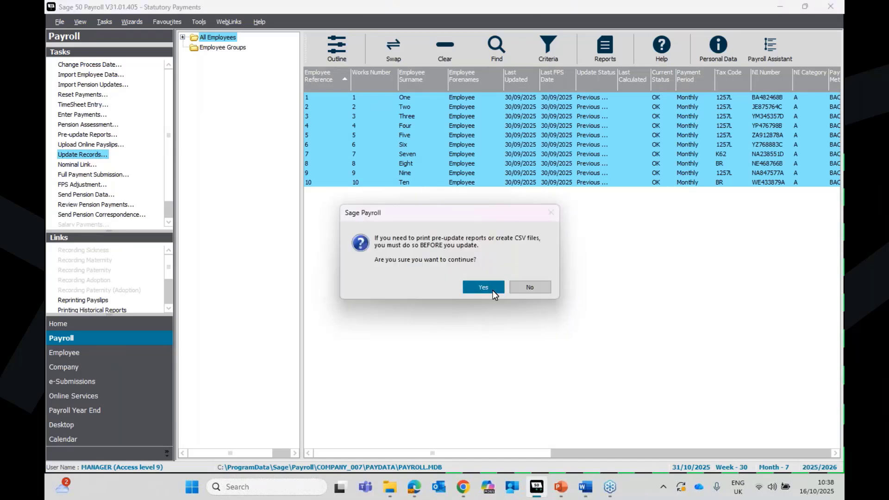
{"action": "left_click", "coordinate": [493, 288]}
{"action": "left_click", "coordinate": [493, 337]}
{"action": "left_click", "coordinate": [494, 337]}
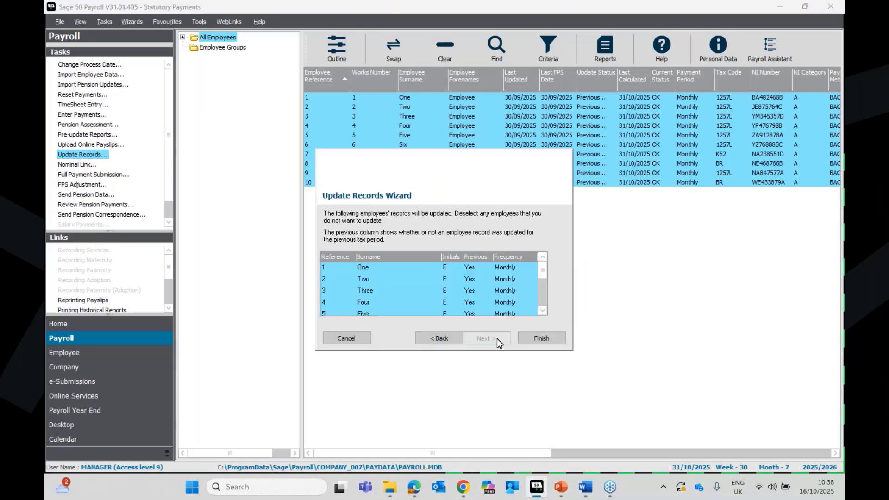
{"action": "left_click", "coordinate": [532, 341]}
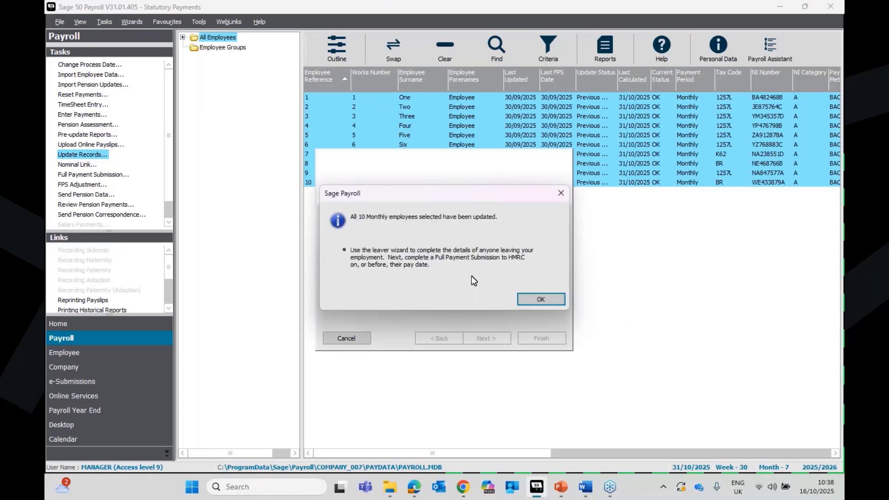
{"action": "left_click", "coordinate": [552, 299]}
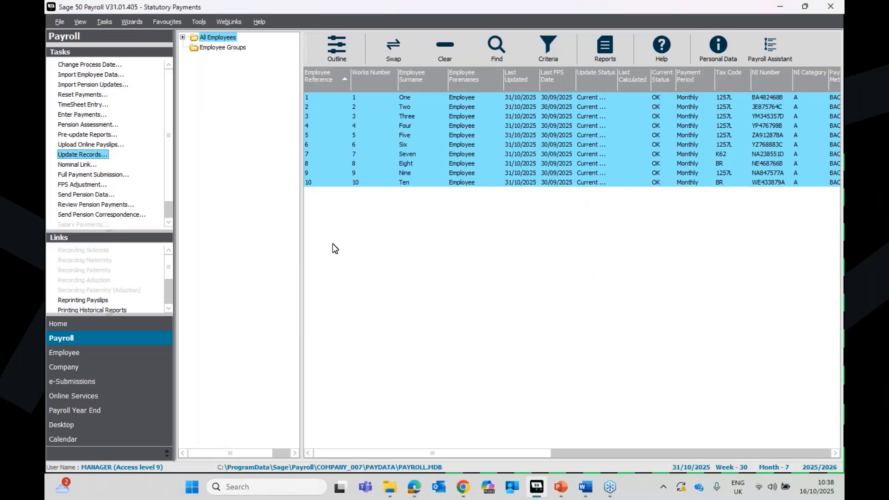
Step: Submit the Full Payment Submission for the selected employees, acknowledging that HMRC will not receive it
{"action": "left_click", "coordinate": [92, 175]}
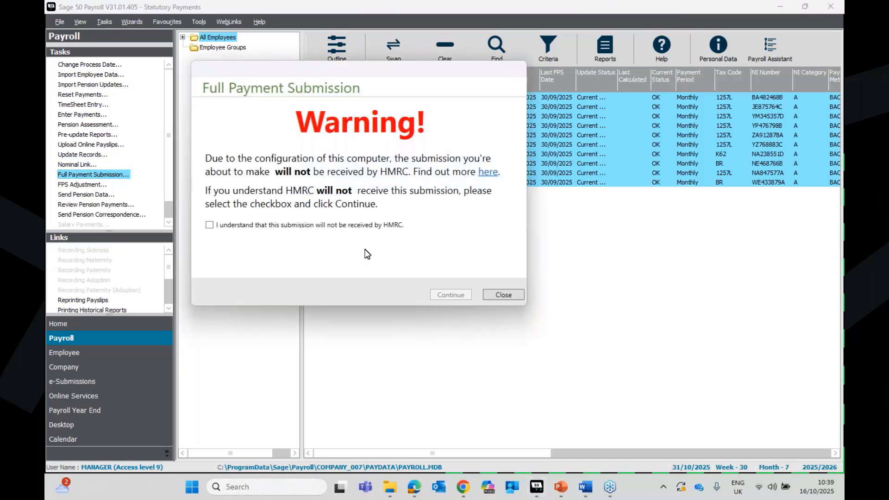
{"action": "left_click", "coordinate": [302, 226]}
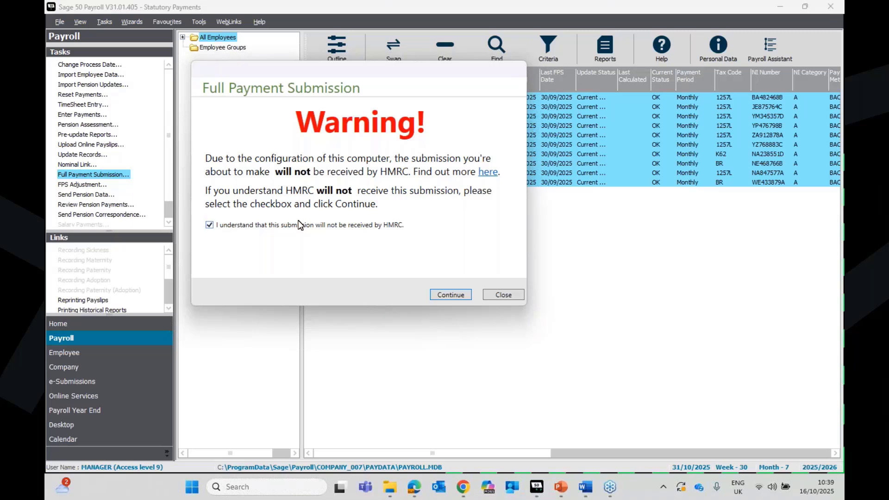
{"action": "left_click", "coordinate": [453, 294]}
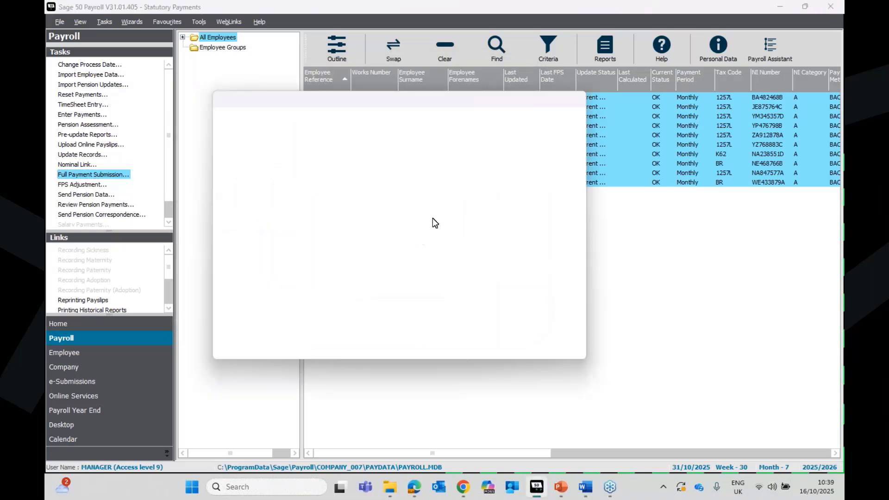
{"action": "left_click", "coordinate": [512, 346]}
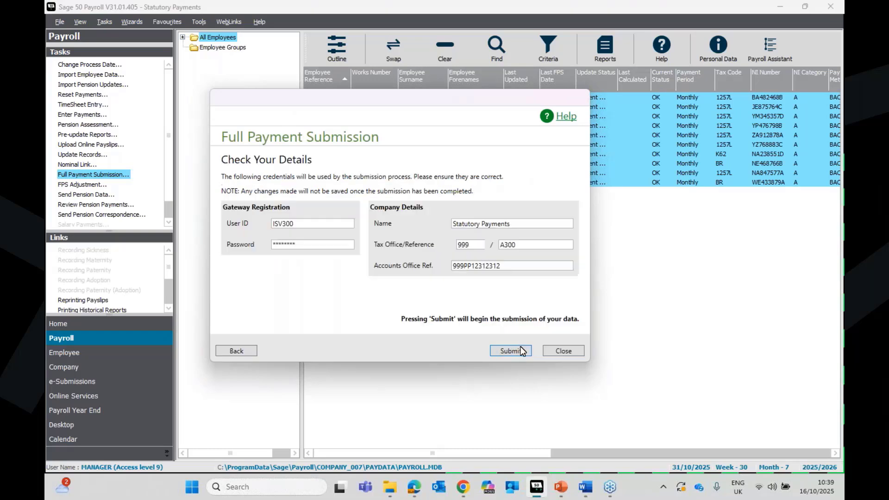
{"action": "left_click", "coordinate": [520, 347]}
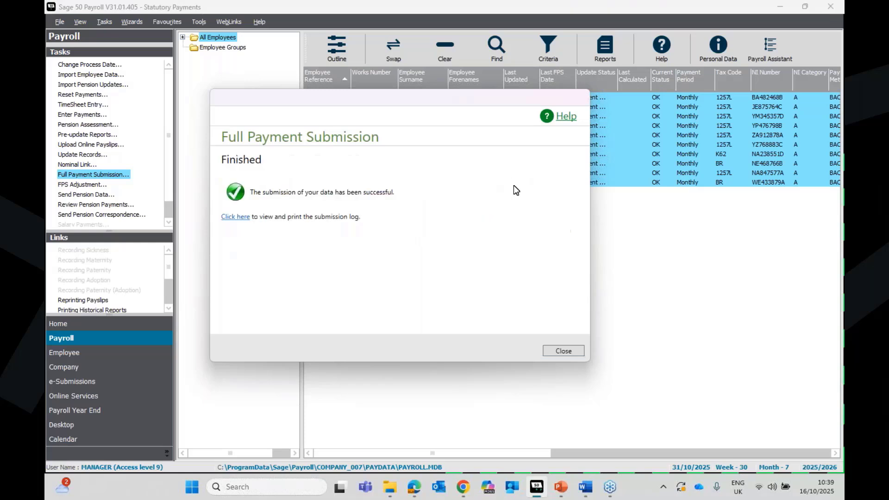
{"action": "left_click", "coordinate": [565, 352]}
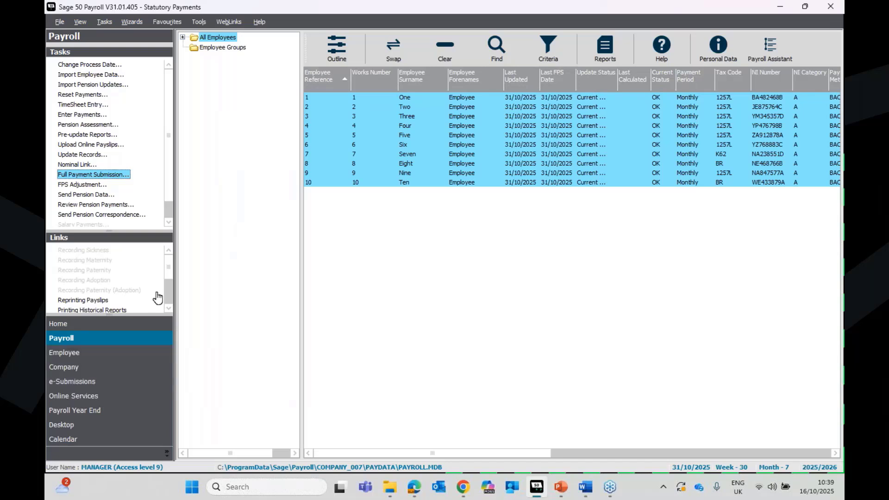
Step: Start an Employer Payment Summary for adjusting the payment to HMRC and proceed to the year-to-date statutory values
{"action": "scroll", "coordinate": [168, 293], "scroll_direction": "down", "scroll_amount": 2}
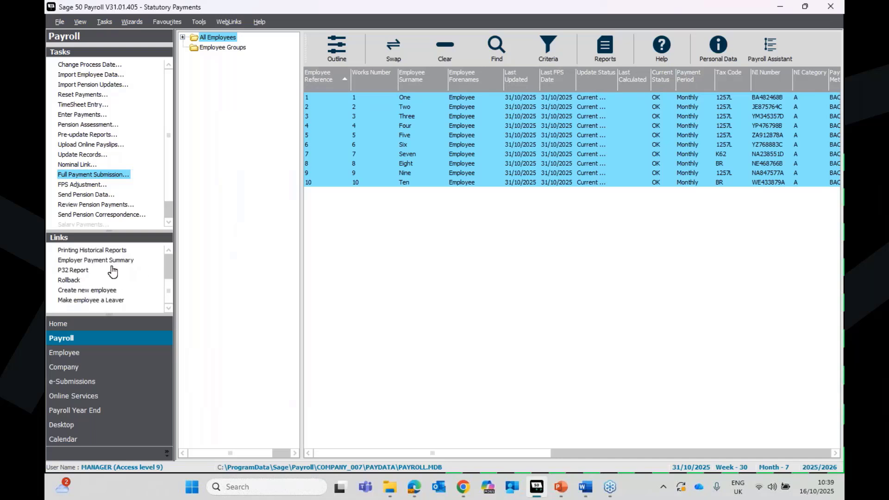
{"action": "left_click", "coordinate": [74, 381]}
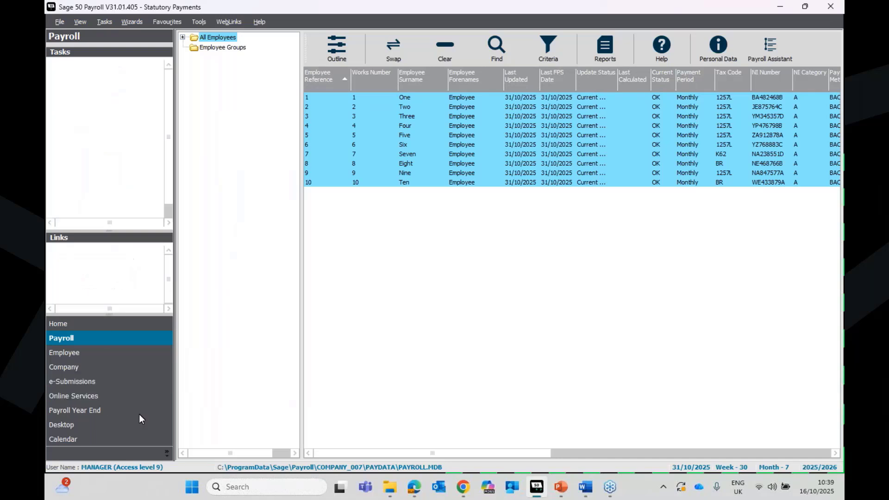
{"action": "left_click", "coordinate": [95, 117]}
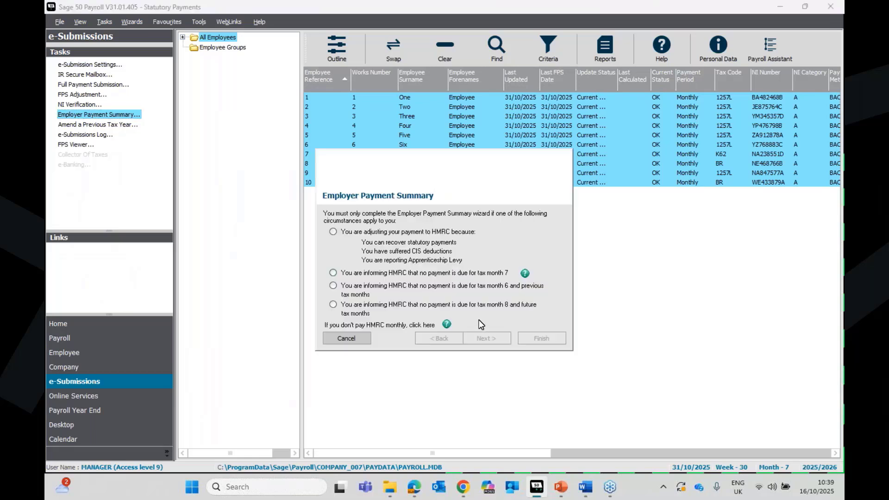
{"action": "left_click", "coordinate": [354, 232]}
{"action": "left_click", "coordinate": [485, 340]}
{"action": "left_click", "coordinate": [485, 340]}
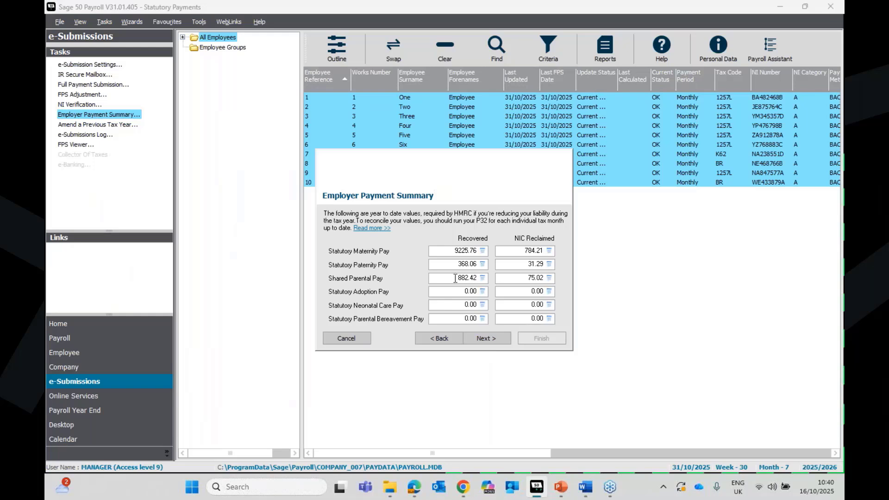
Step: Check the recovered and NIC reclaimed values for Shared Parental Pay in the Employer Payment Summary
{"action": "left_click", "coordinate": [456, 279]}
{"action": "left_click_drag", "start_coordinate": [468, 279], "coordinate": [304, 276]}
{"action": "left_click", "coordinate": [537, 278]}
{"action": "left_click_drag", "start_coordinate": [537, 278], "coordinate": [399, 278]}
Step: Complete the Employer Payment Summary without CIS deductions and submit it, acknowledging that HMRC will not receive it
{"action": "left_click", "coordinate": [485, 341]}
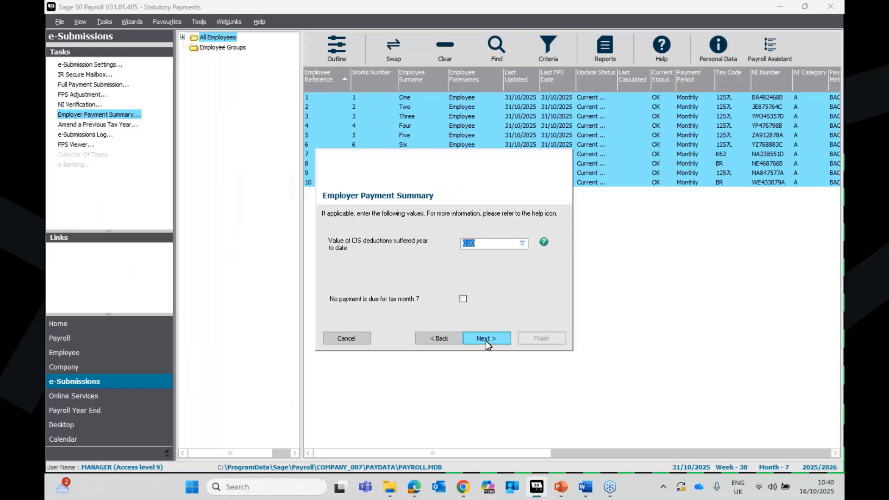
{"action": "left_click", "coordinate": [485, 341]}
{"action": "left_click", "coordinate": [539, 343]}
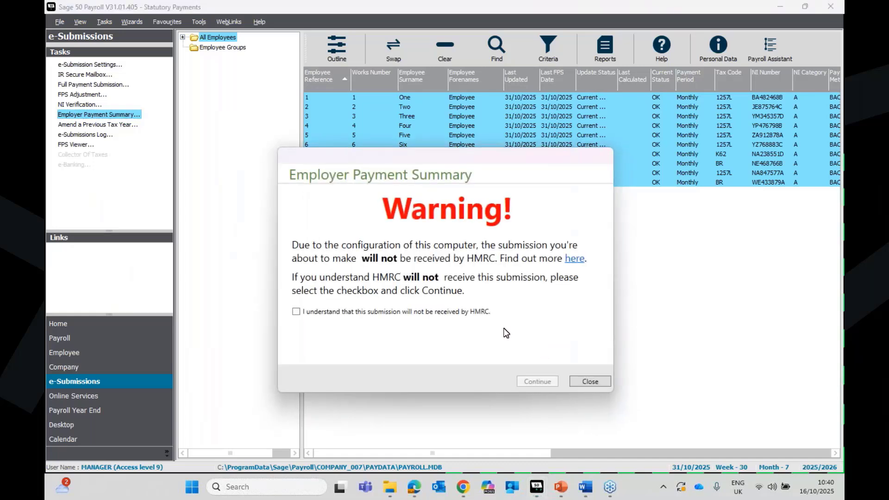
{"action": "left_click", "coordinate": [465, 315]}
{"action": "left_click", "coordinate": [553, 383]}
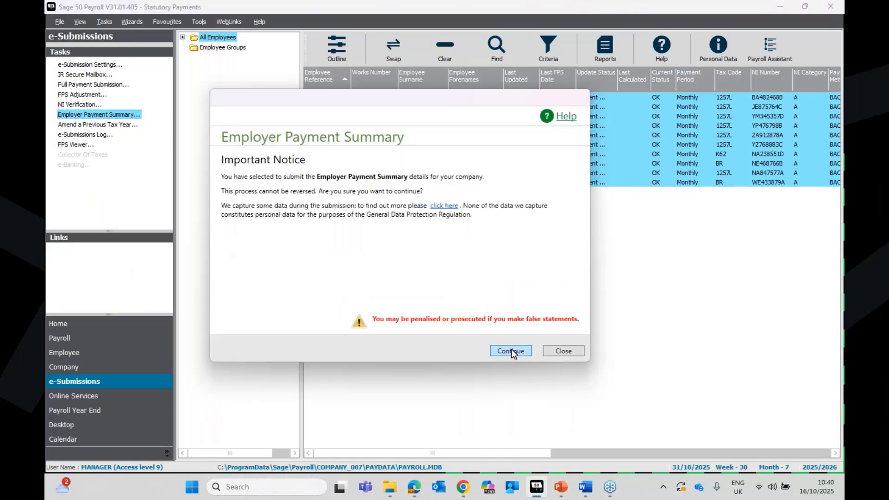
{"action": "left_click", "coordinate": [511, 350]}
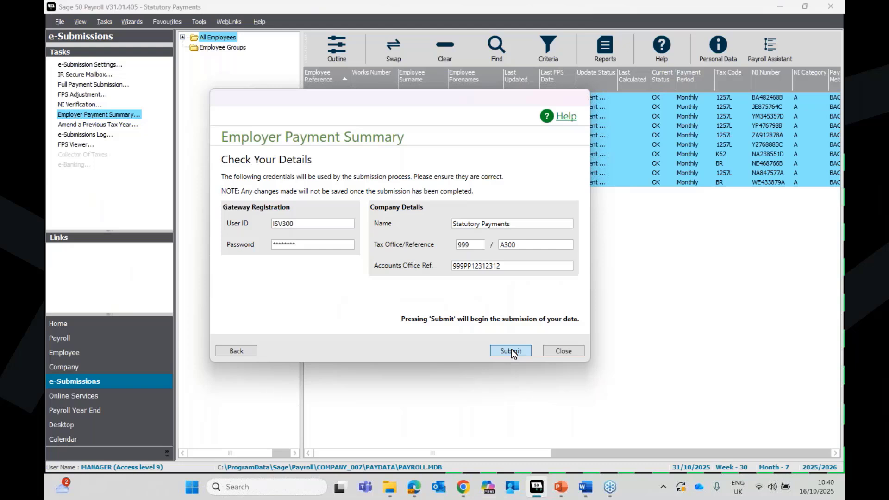
{"action": "left_click", "coordinate": [511, 350]}
{"action": "left_click", "coordinate": [511, 350]}
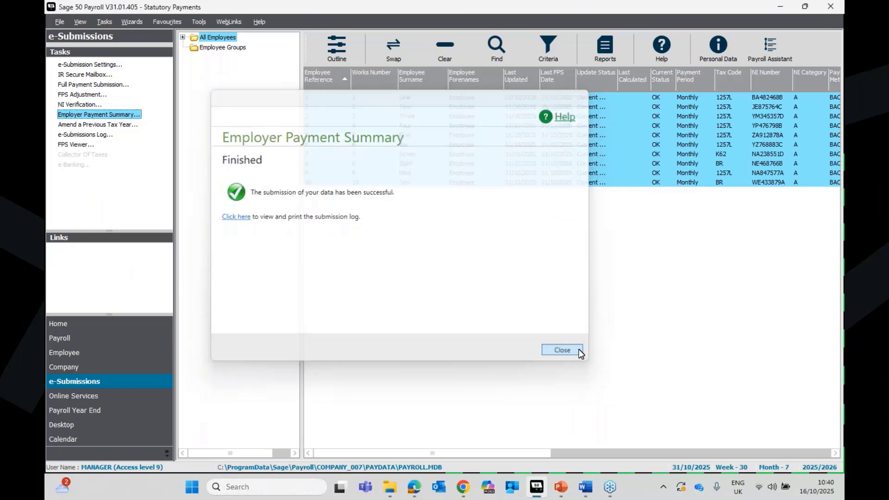
{"action": "left_click", "coordinate": [563, 351]}
Step: Preview the P32 Employer Payment Record for tax month 7, review its ShPP recovery and NIC compensation lines, and close it
{"action": "left_click", "coordinate": [92, 338]}
{"action": "scroll", "coordinate": [75, 294], "scroll_direction": "down", "scroll_amount": 2}
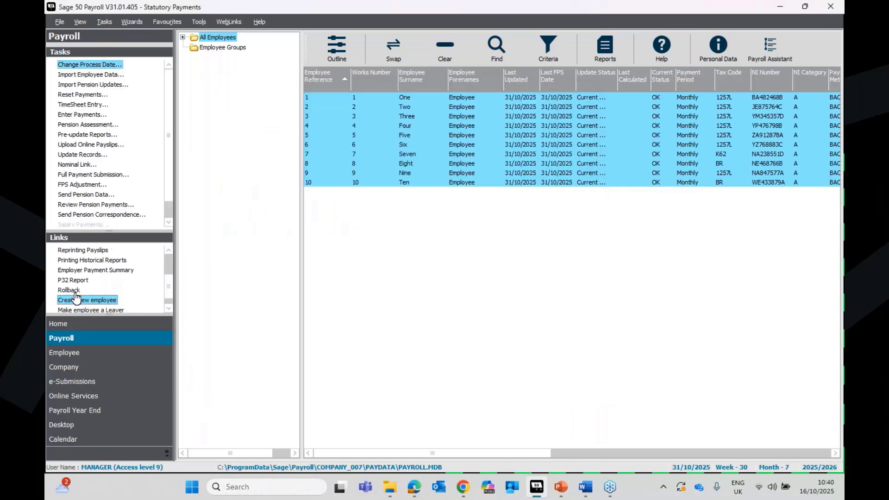
{"action": "left_click", "coordinate": [82, 281]}
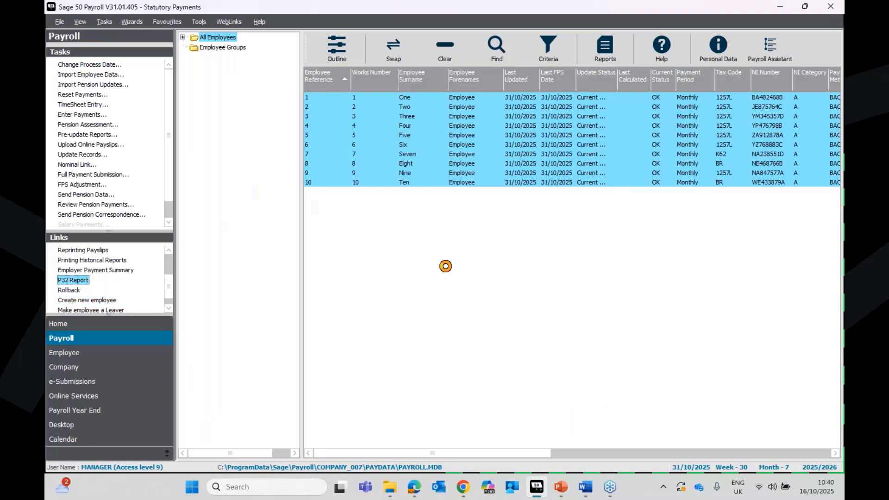
{"action": "left_click", "coordinate": [545, 283]}
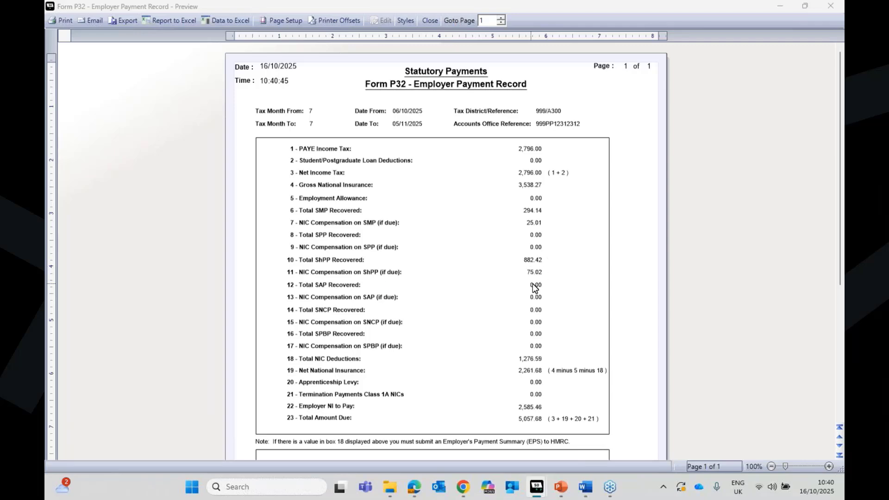
{"action": "scroll", "coordinate": [540, 250], "scroll_direction": "down", "scroll_amount": 5}
{"action": "scroll", "coordinate": [538, 251], "scroll_direction": "up", "scroll_amount": 5}
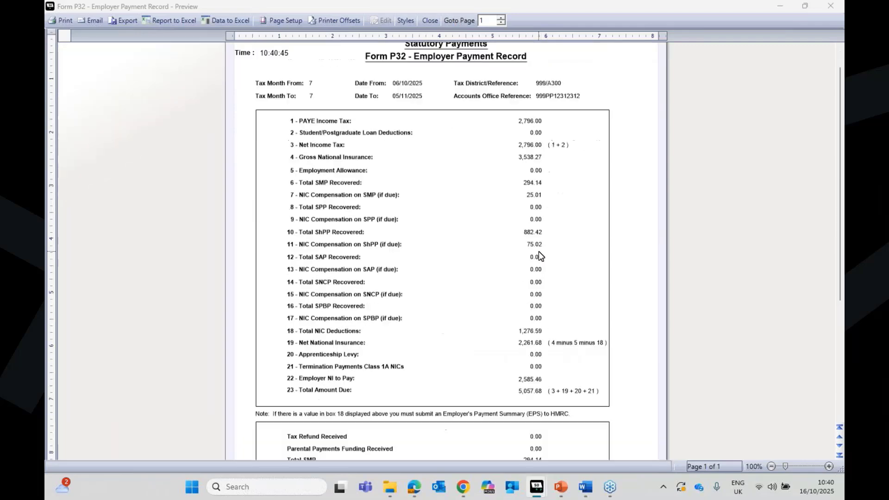
{"action": "left_click", "coordinate": [831, 8]}
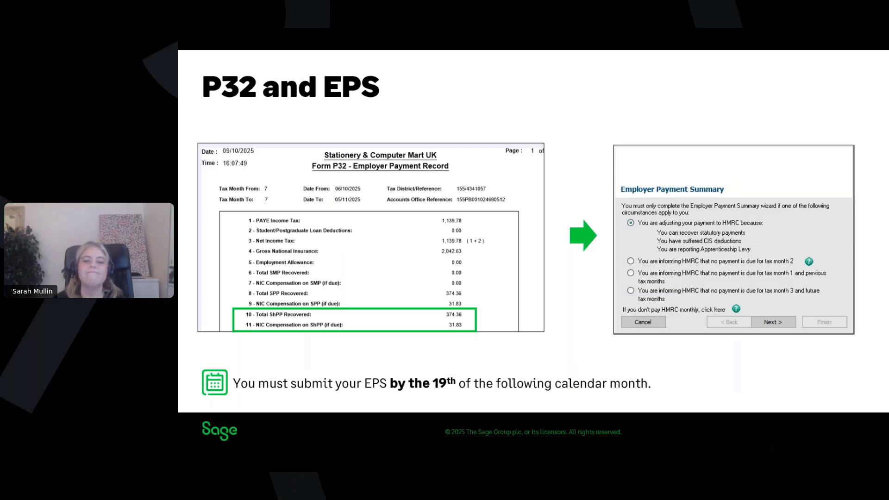
{"action": "key", "text": "Right"}
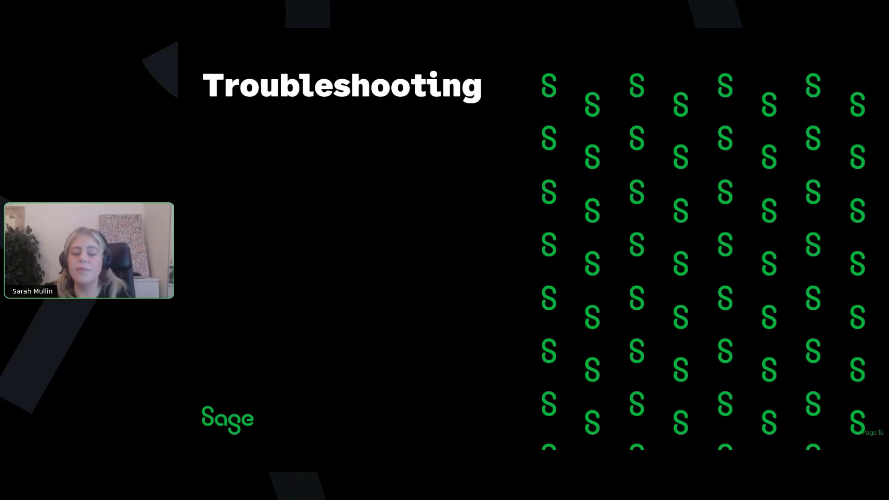
{"action": "key", "text": "Right"}
{"action": "key", "text": "Right"}
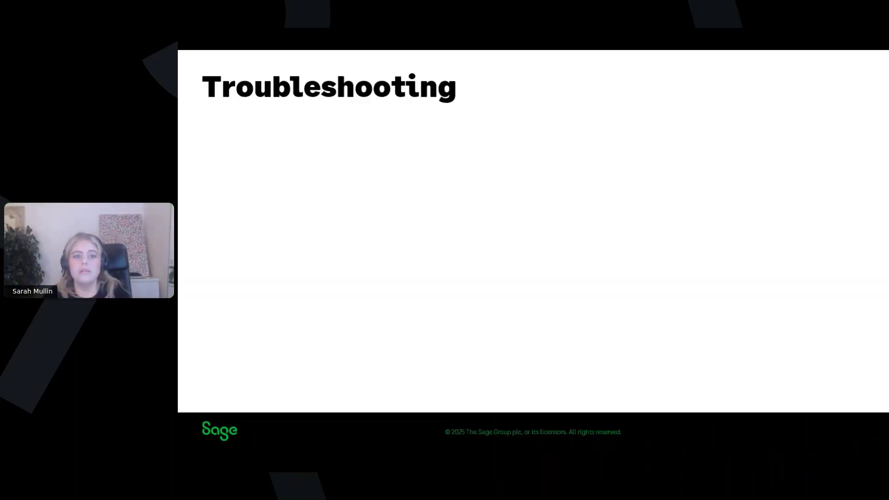